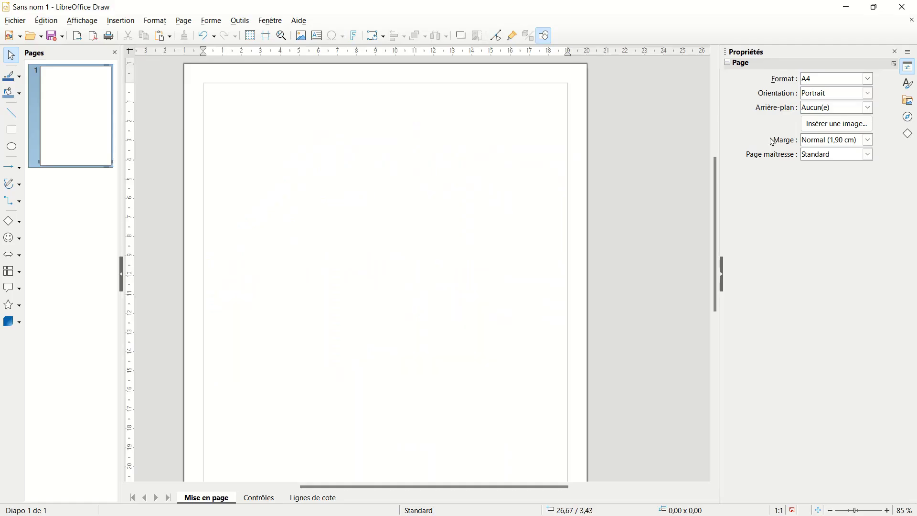
- Set the page background to the hatch (Hachure) fill with the "Noir 180 degrés croisé" pattern
left_click(872, 109)
left_click(839, 149)
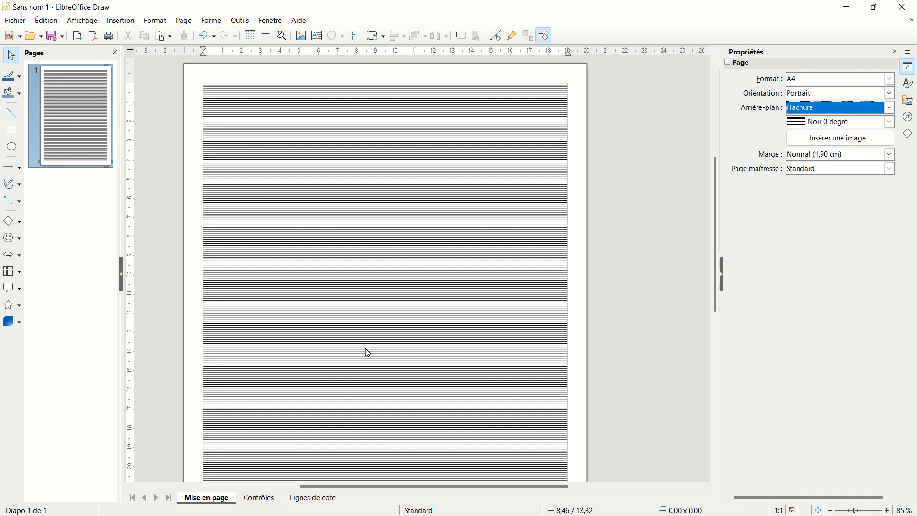
left_click(891, 122)
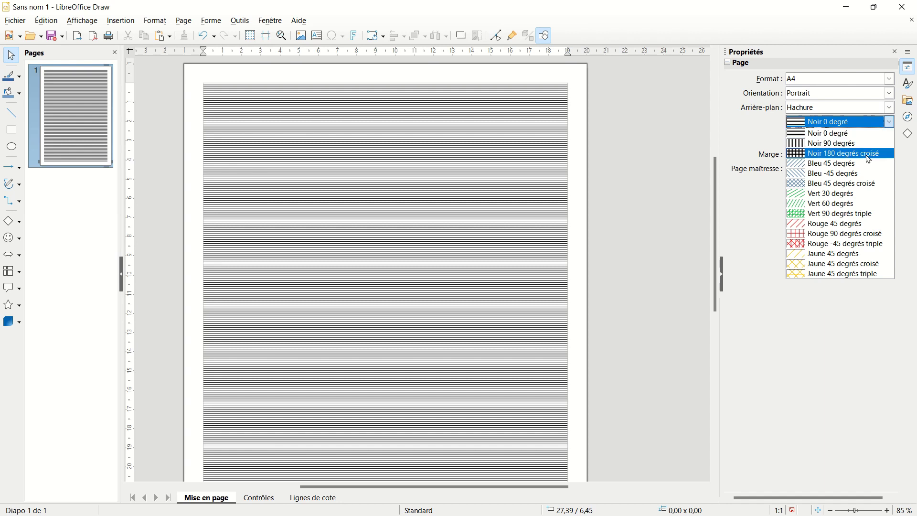
left_click(871, 159)
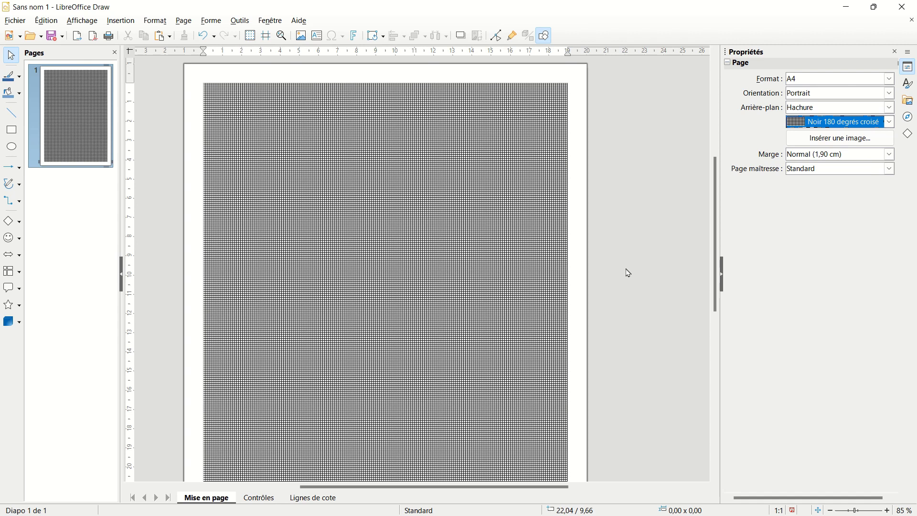
scroll(629, 274, "down", 2)
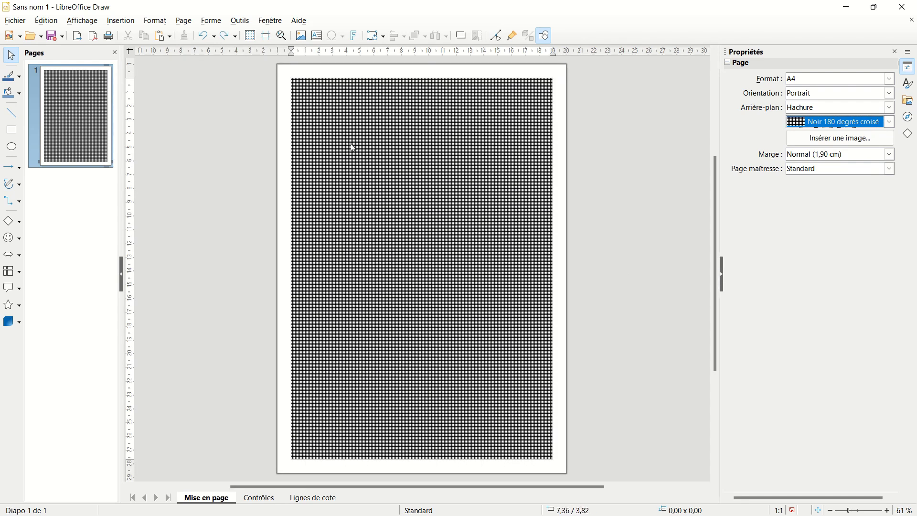
key("Tab")
key("Tab")
key("Tab")
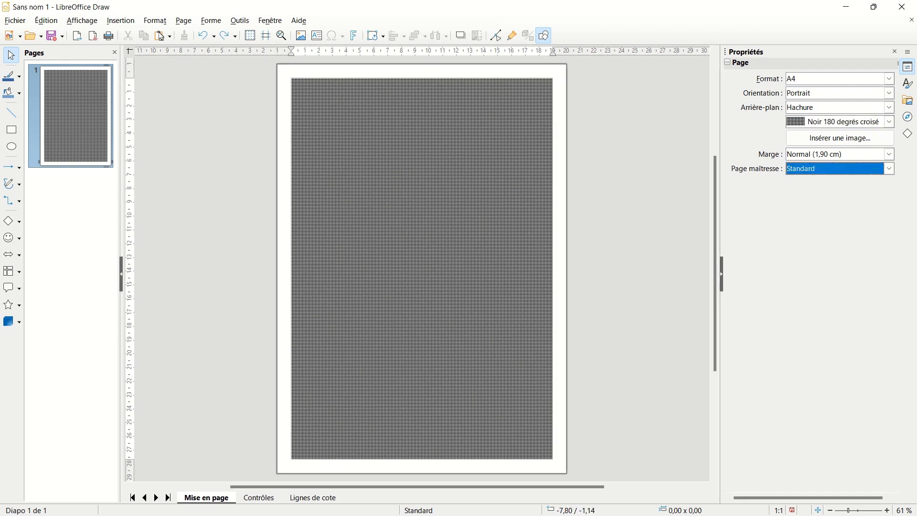
- Set the spacing of the page background hatching to 0,25 cm in the page properties
left_click(184, 21)
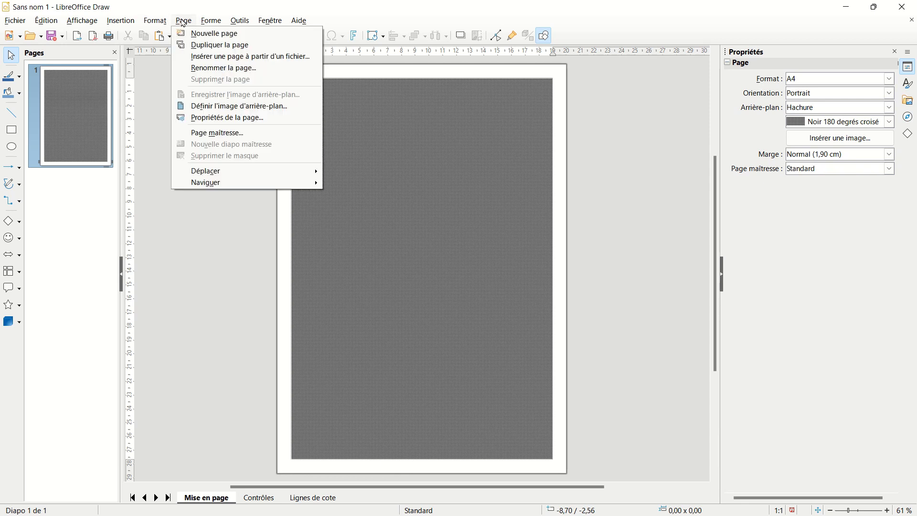
left_click(259, 118)
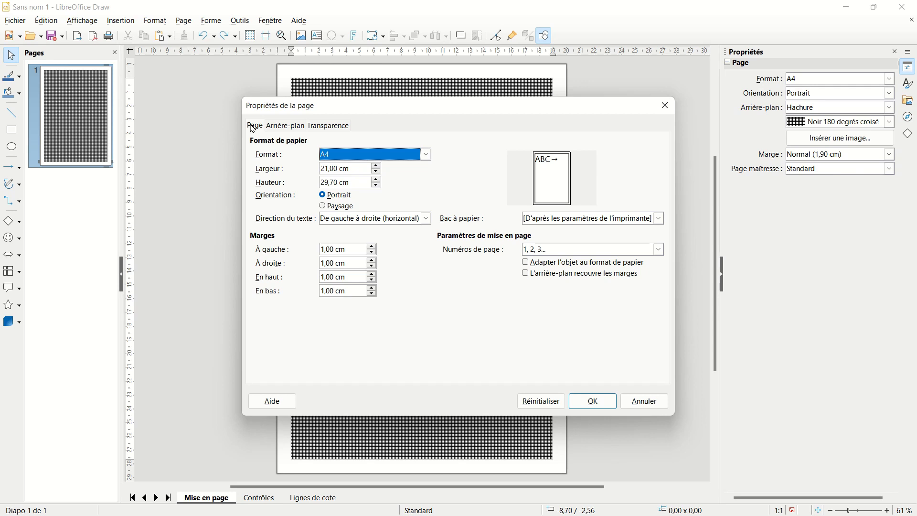
left_click(284, 127)
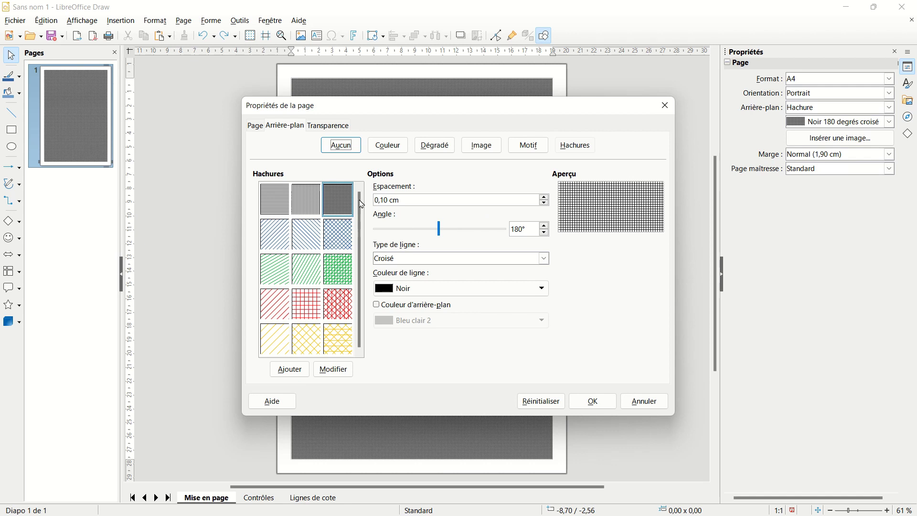
left_click(546, 197)
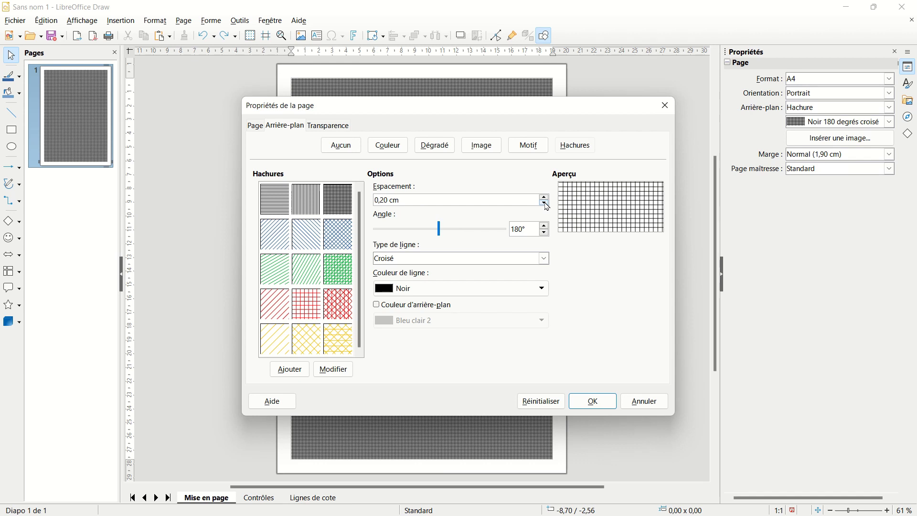
left_click(546, 198)
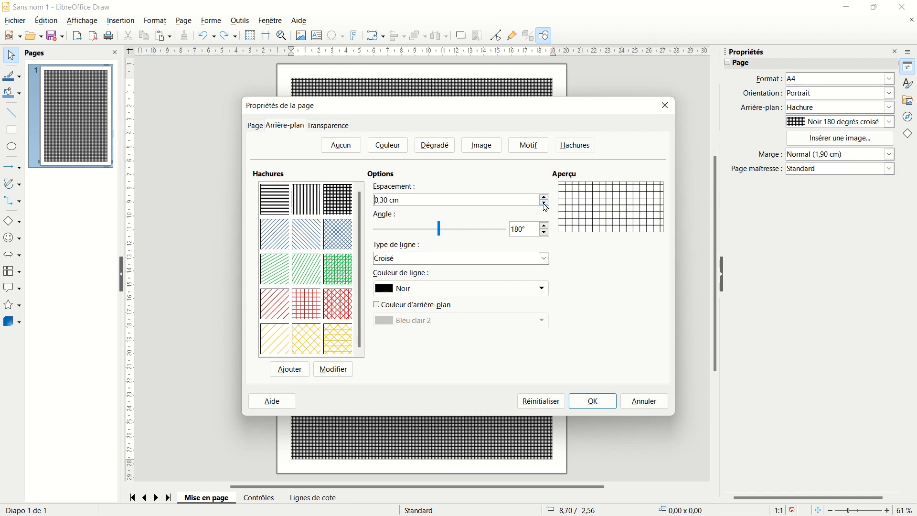
left_click(388, 201)
key("BackSpace")
key("BackSpace")
type("25")
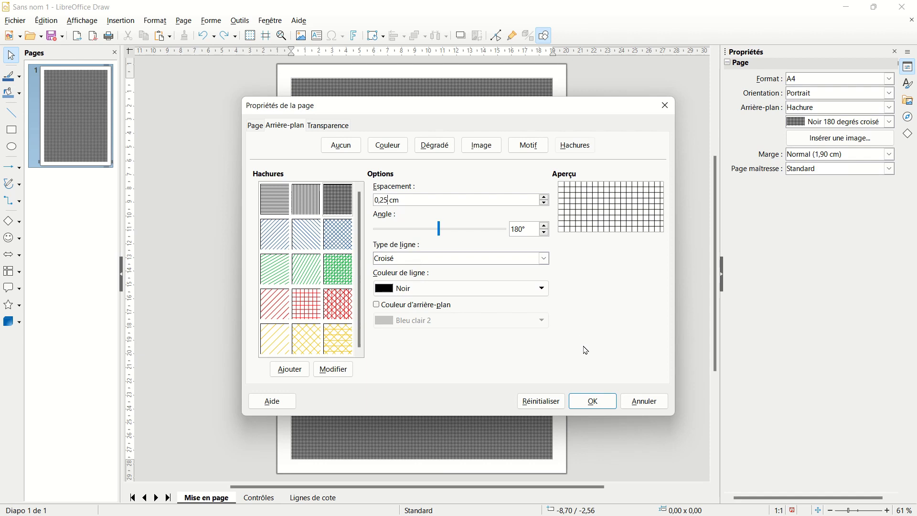
left_click(596, 403)
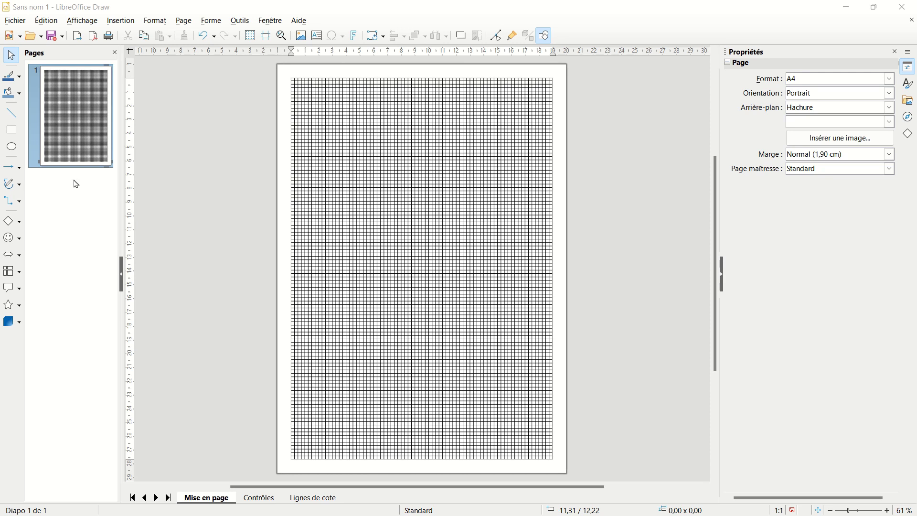
- Export the grid page as a PNG image named grille, keeping the default PNG options
left_click(18, 22)
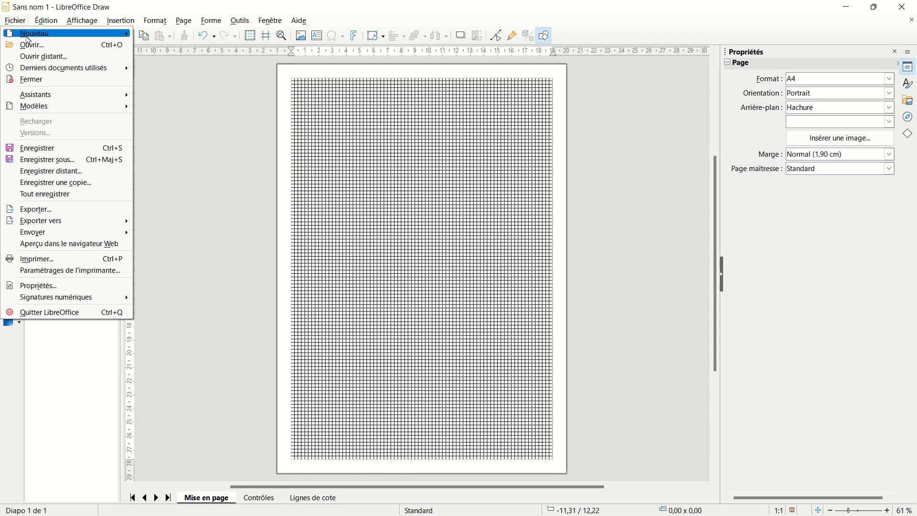
mouse_move(56, 224)
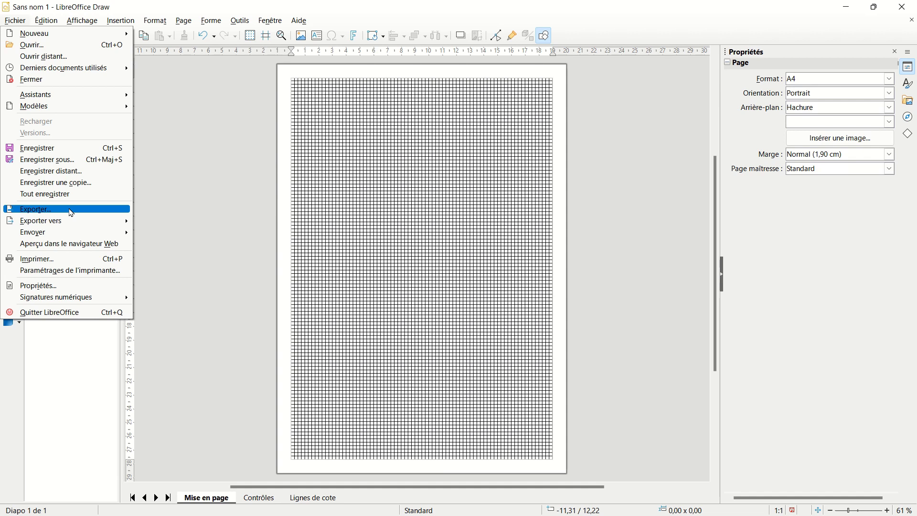
left_click(71, 212)
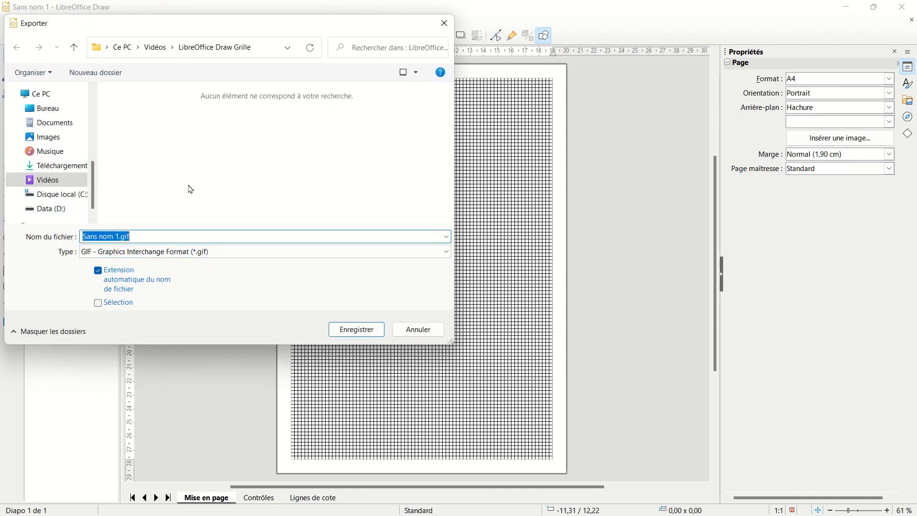
left_click(161, 252)
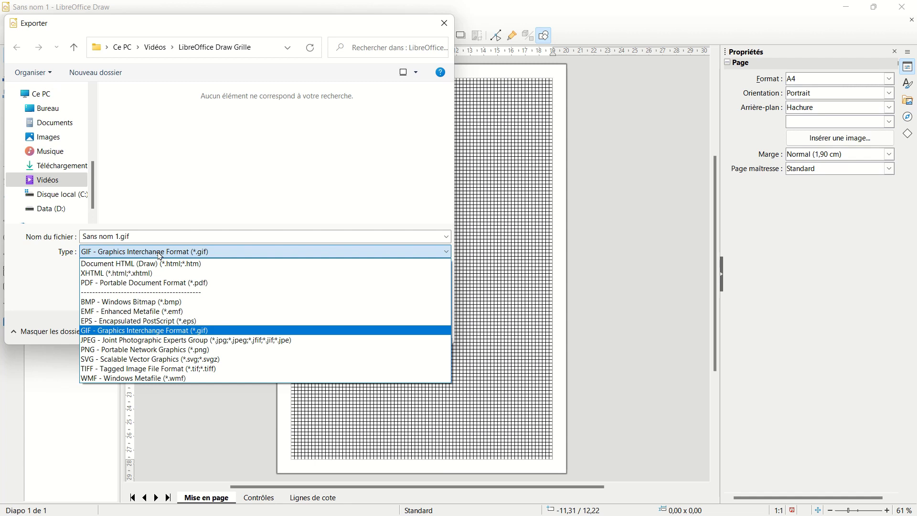
left_click(144, 350)
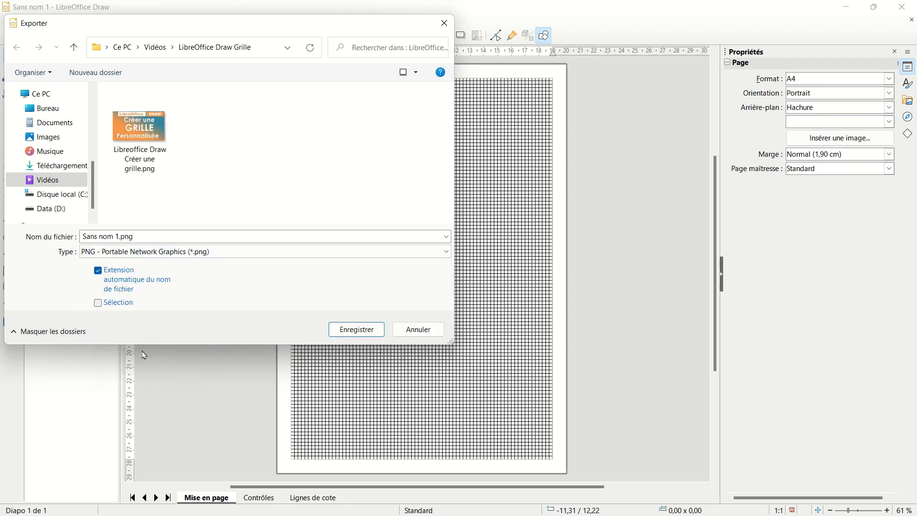
left_click(142, 234)
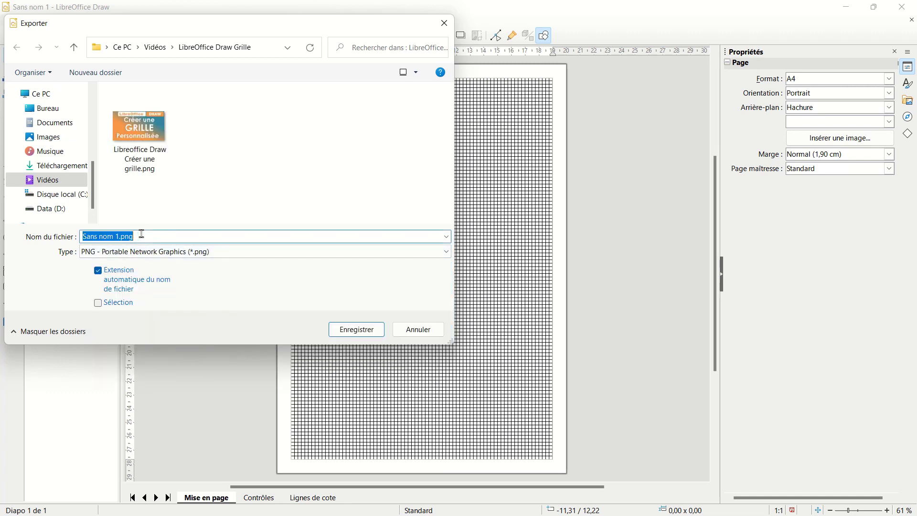
type("grille")
left_click(356, 330)
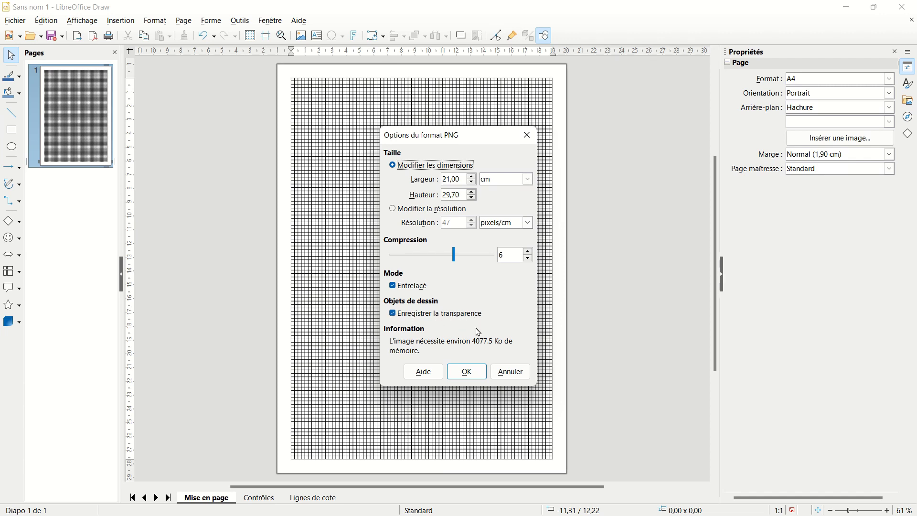
left_click(473, 376)
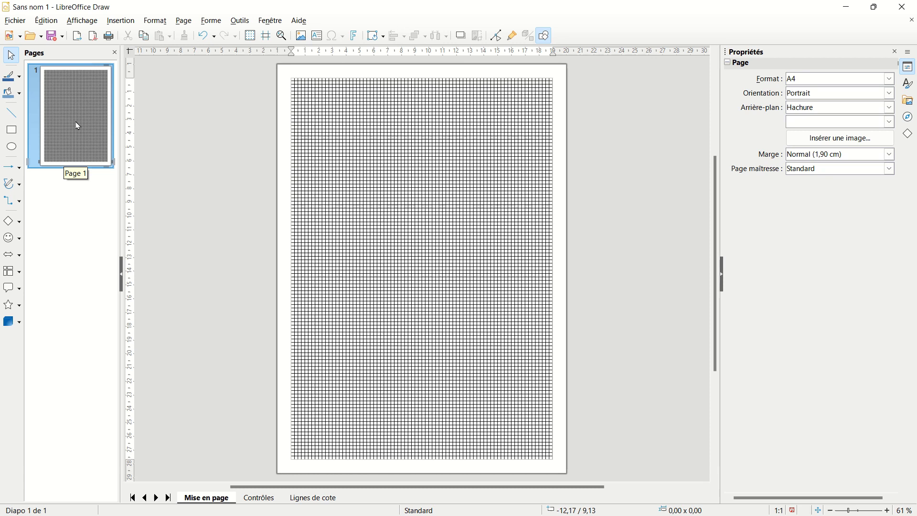
- Add a new blank page after the grid page and insert the image "Libreoffice Draw Créer une grille.png" on it
right_click(75, 206)
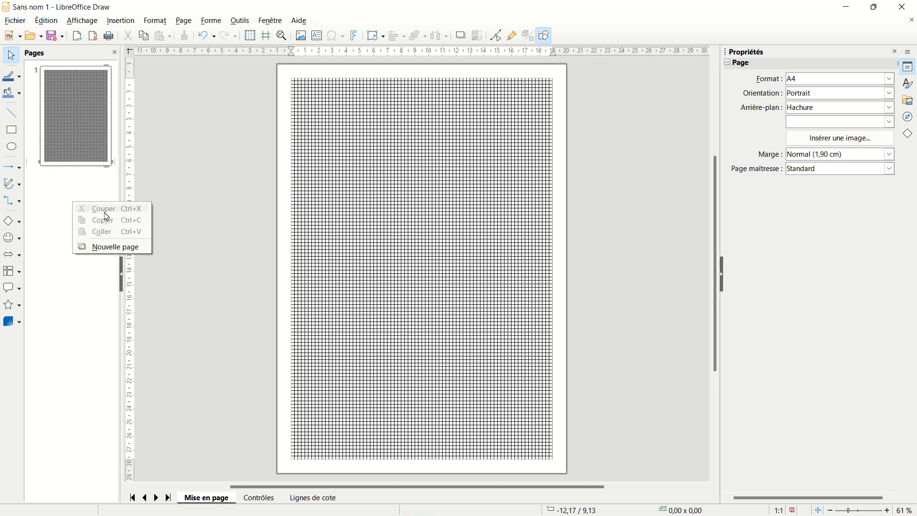
left_click(112, 247)
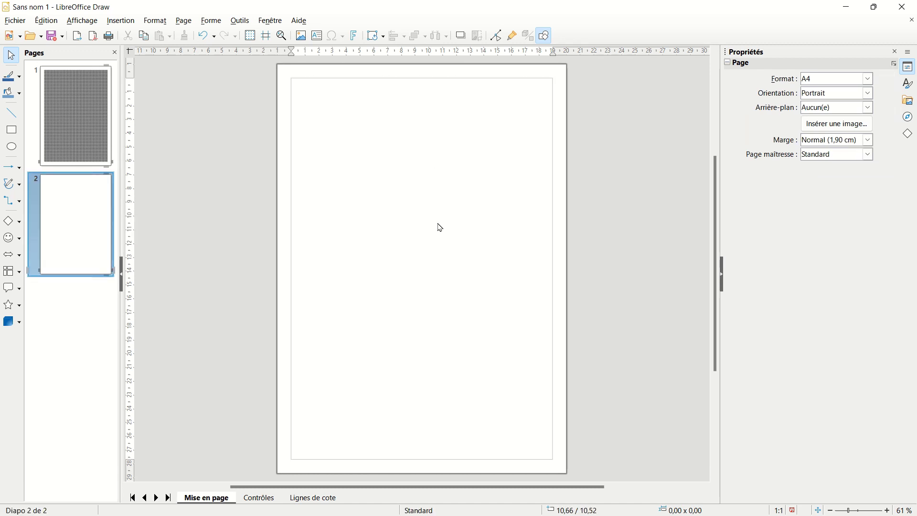
left_click(302, 36)
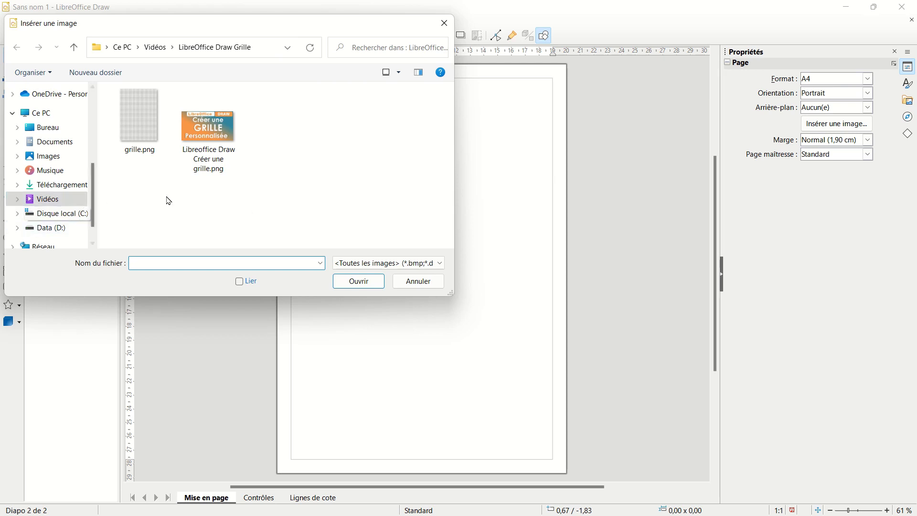
left_click(205, 137)
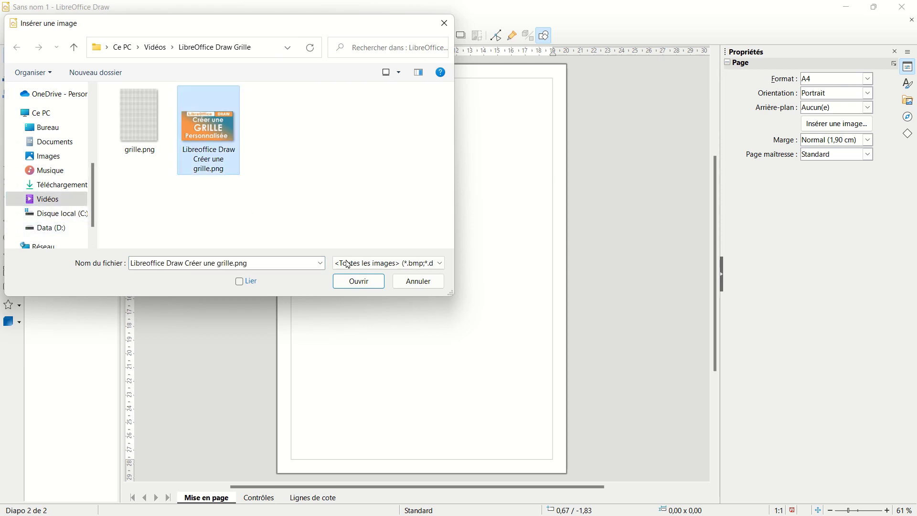
left_click(359, 281)
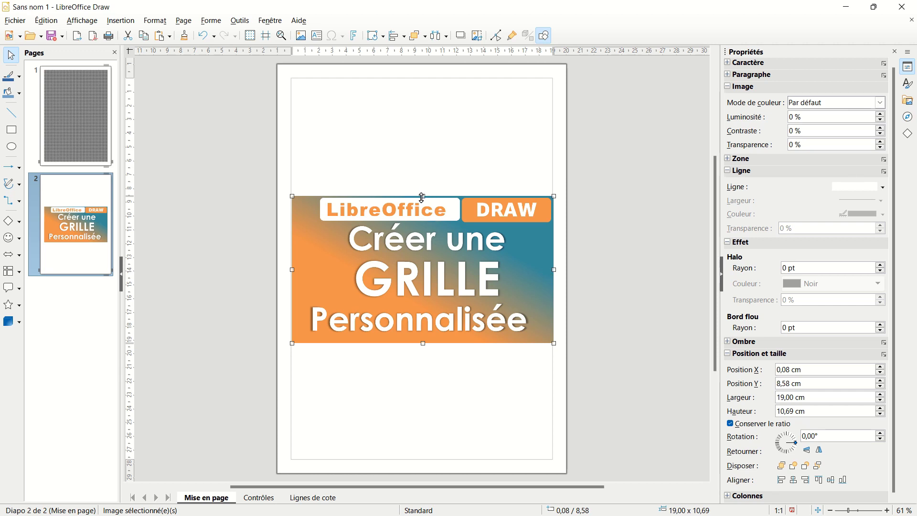
- Try stretching the image vertically, undo the stretch, and enlarge the image proportionally to about 27.42 × 15.42 cm
left_click_drag(422, 197, 423, 129)
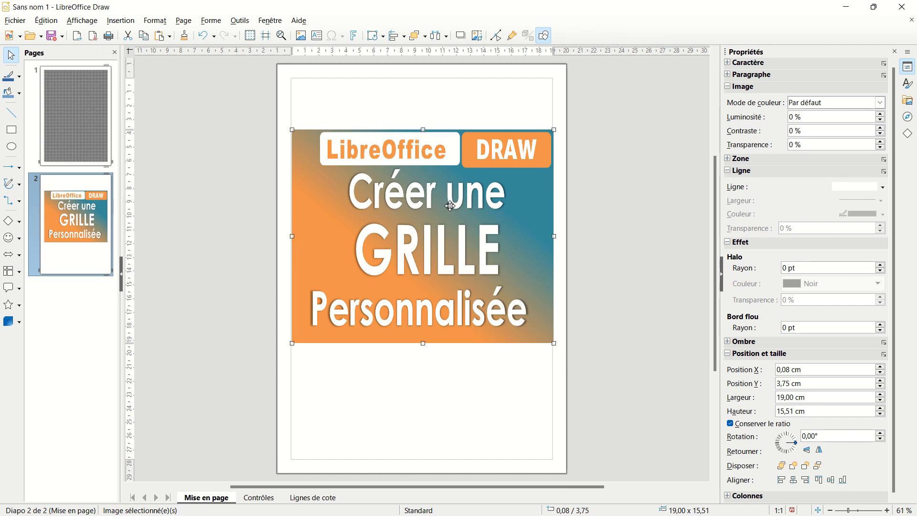
key("ctrl+z")
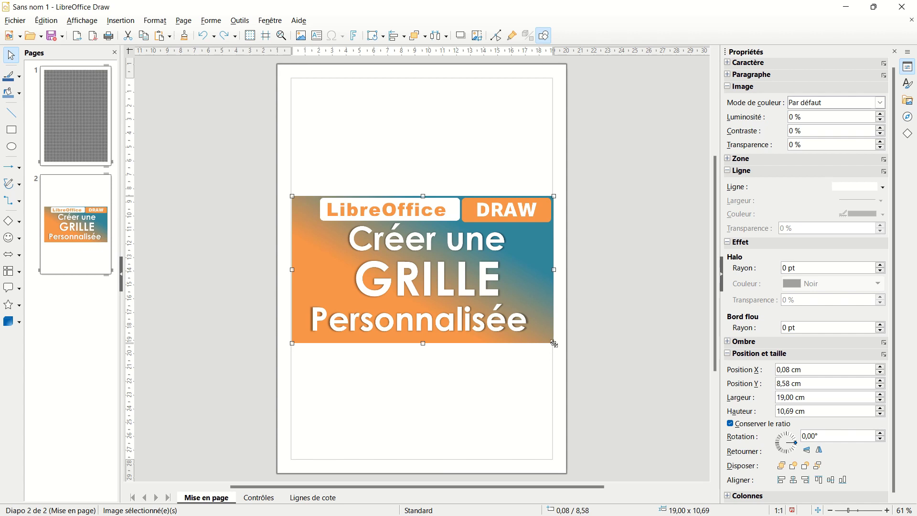
left_click_drag(554, 343, 670, 409)
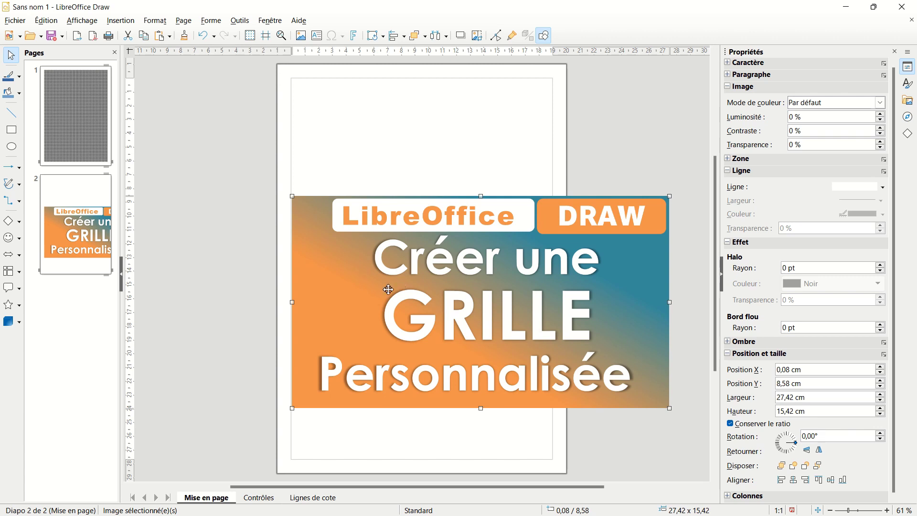
- Try rotating the enlarged image by about 2.15°, undo the rotation, and return to the resize handles
left_click(348, 282)
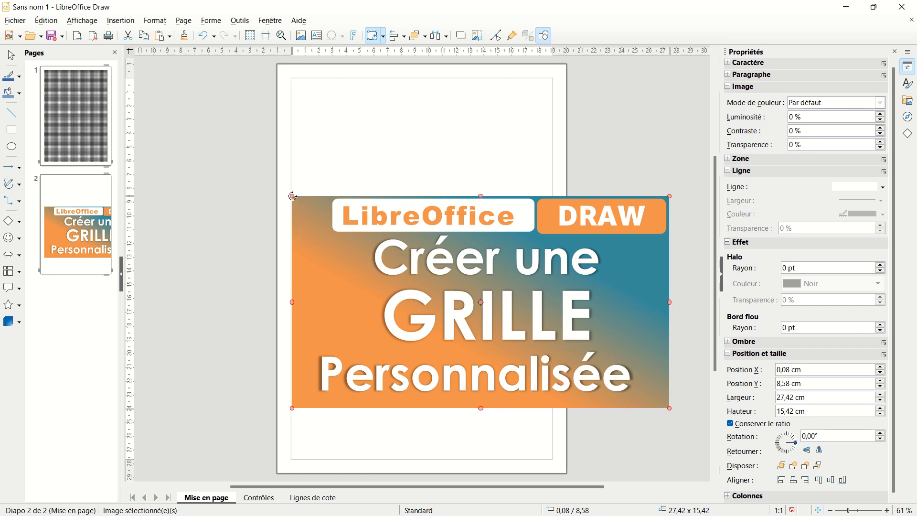
mouse_move(292, 196)
left_mouse_down()
mouse_move(298, 257)
mouse_move(292, 206)
left_mouse_up()
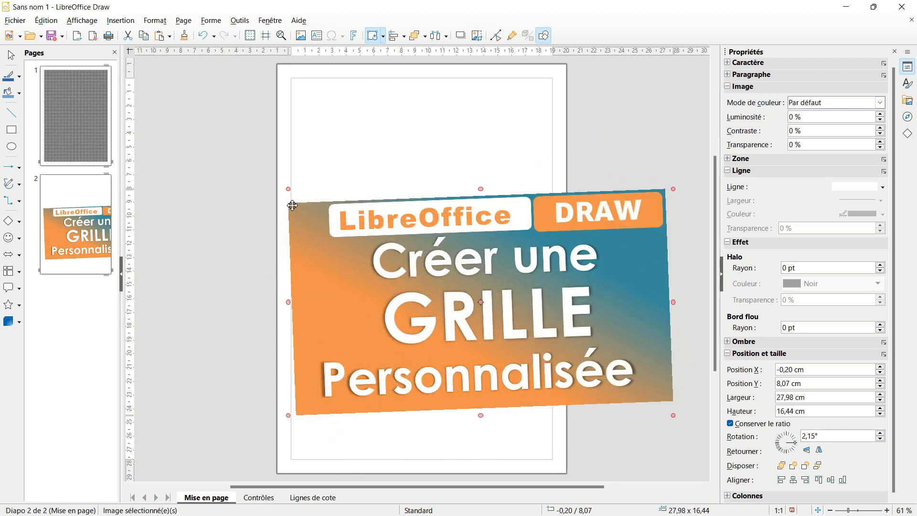
key("ctrl+z")
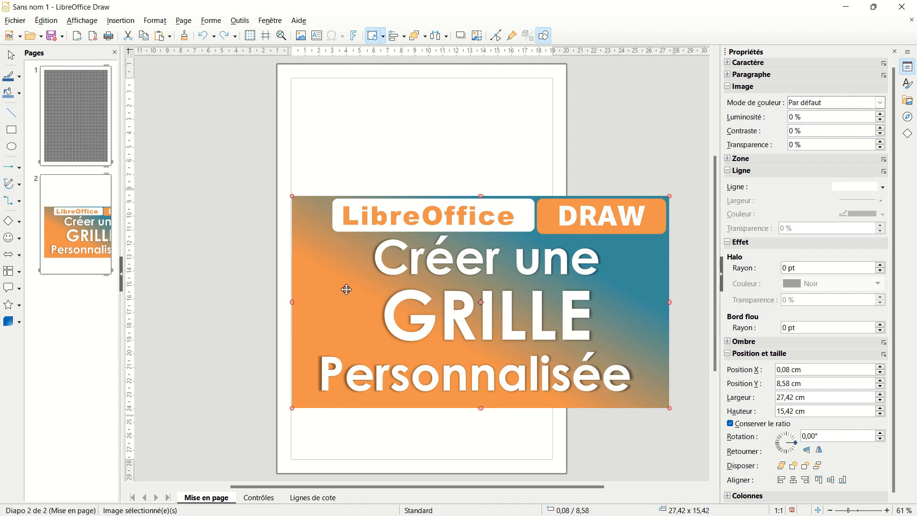
left_click(346, 290)
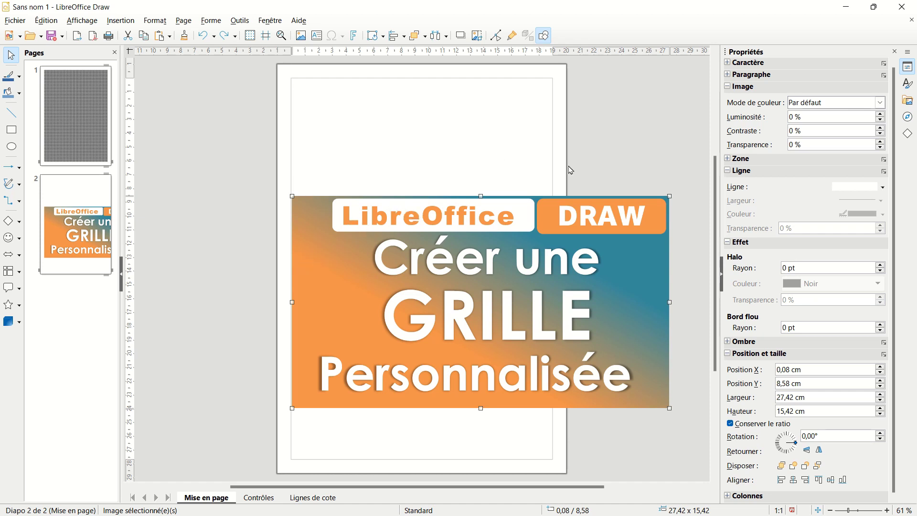
scroll(571, 170, "up", 4)
scroll(571, 170, "down", 7)
scroll(571, 170, "up", 6)
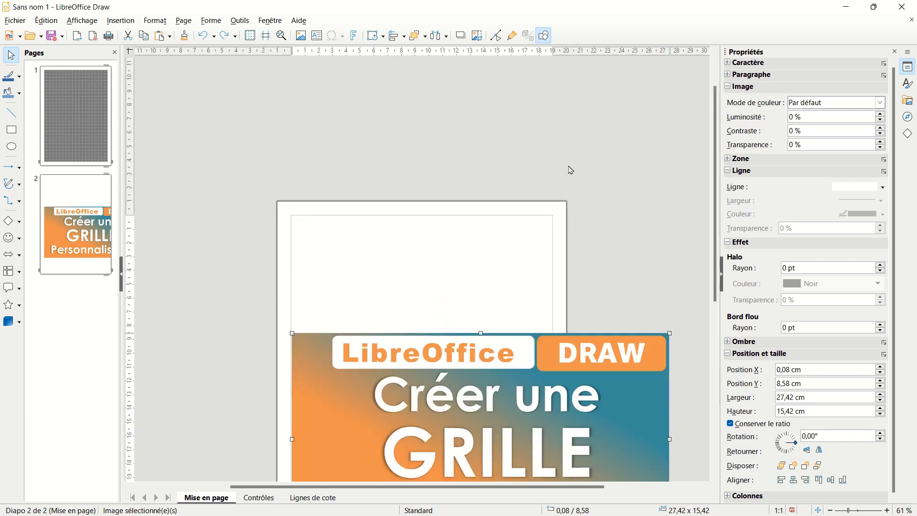
scroll(571, 170, "down", 7)
scroll(571, 170, "up", 7)
scroll(571, 170, "down", 3)
scroll(571, 170, "right", 3)
scroll(571, 170, "left", 5)
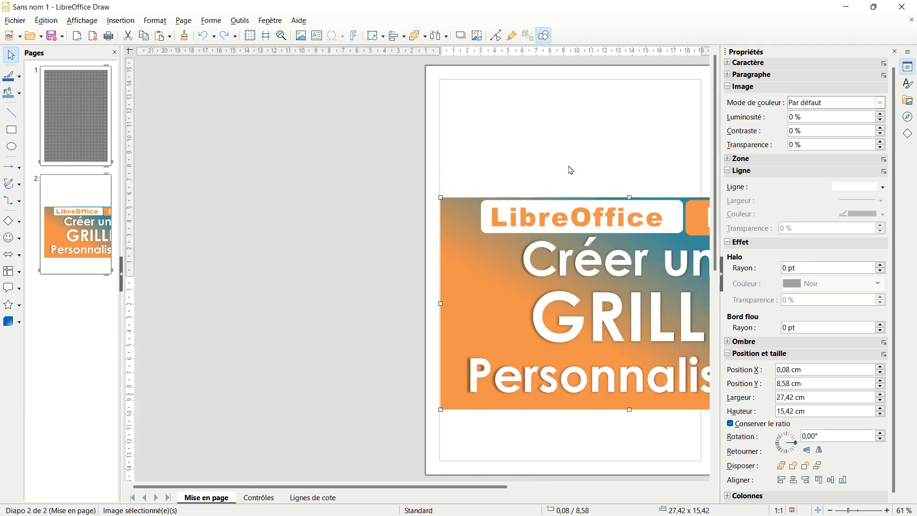
scroll(571, 170, "right", 5)
scroll(571, 170, "left", 5)
scroll(571, 170, "right", 1)
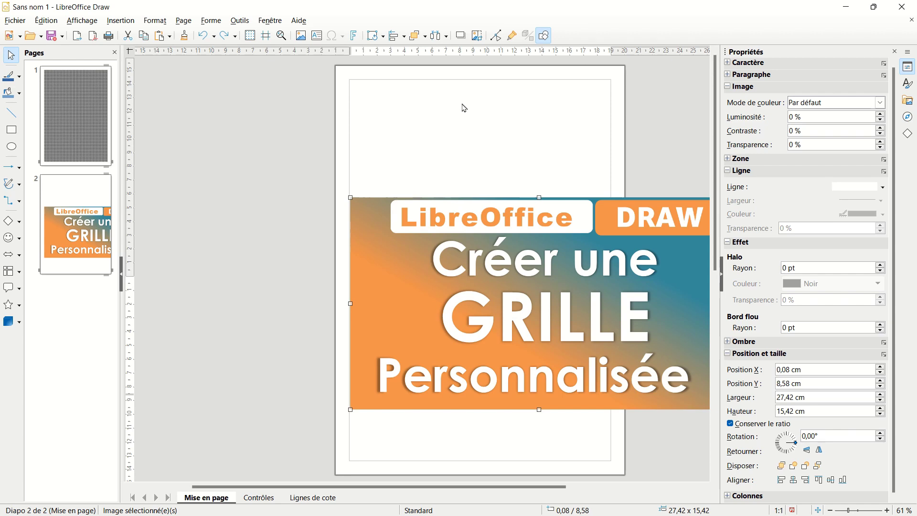
- Examine page 2 and the enlarged title image at several magnifications, looking over the page vertically and horizontally
scroll(463, 108, "down", 4)
scroll(464, 108, "up", 8)
scroll(464, 108, "down", 3)
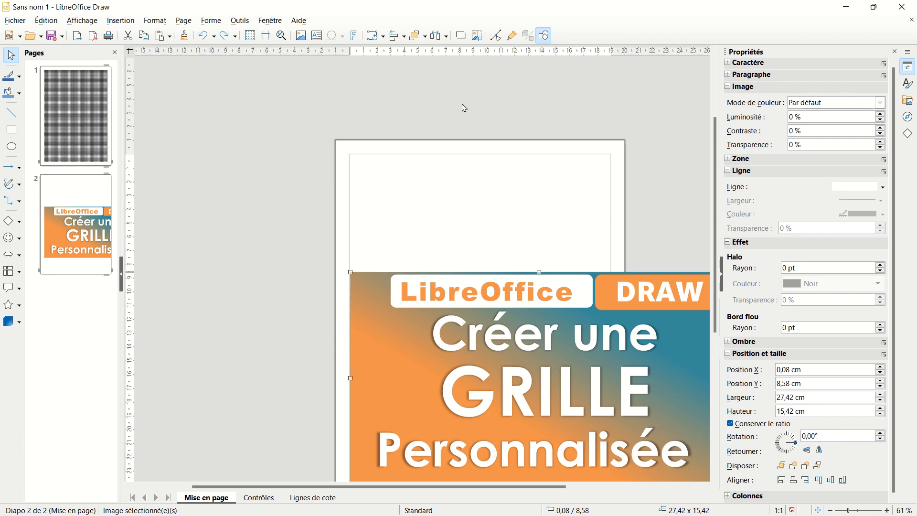
scroll(463, 108, "up", 1)
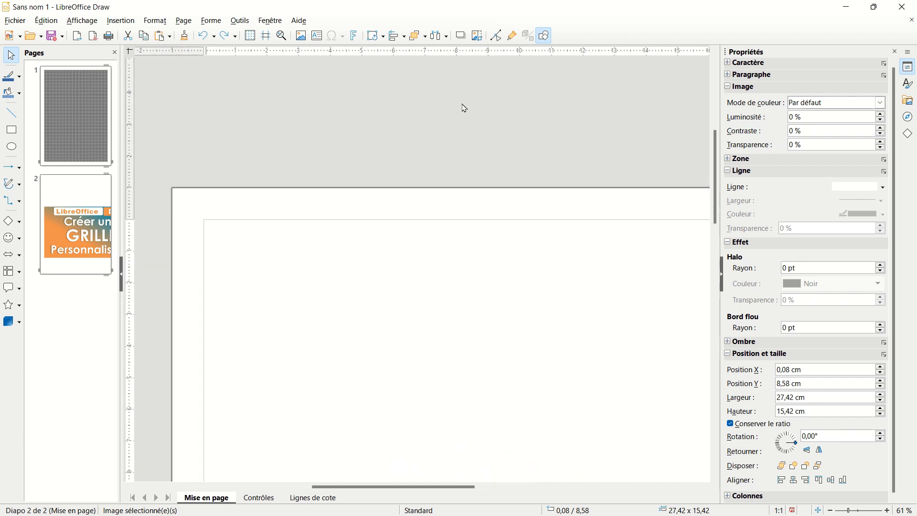
scroll(464, 108, "down", 3)
scroll(464, 108, "up", 2)
scroll(464, 108, "up", 2)
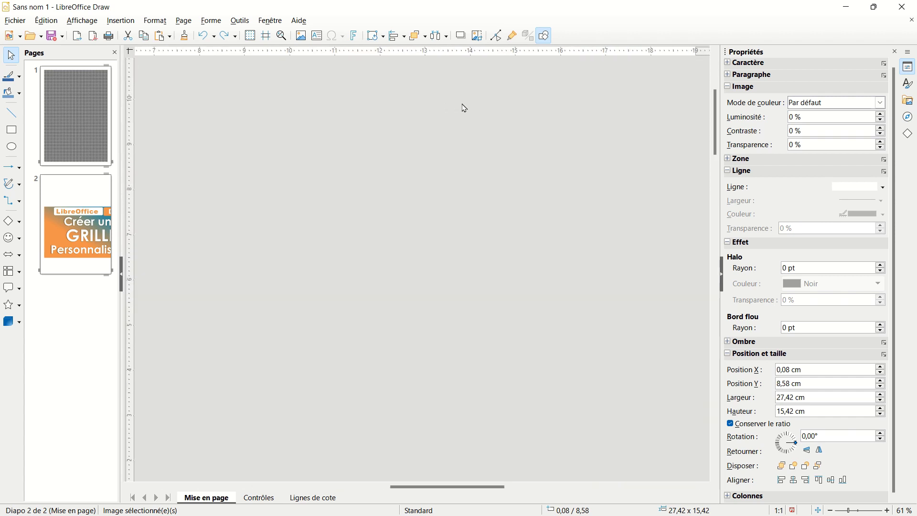
scroll(464, 108, "down", 4)
scroll(463, 108, "up", 1)
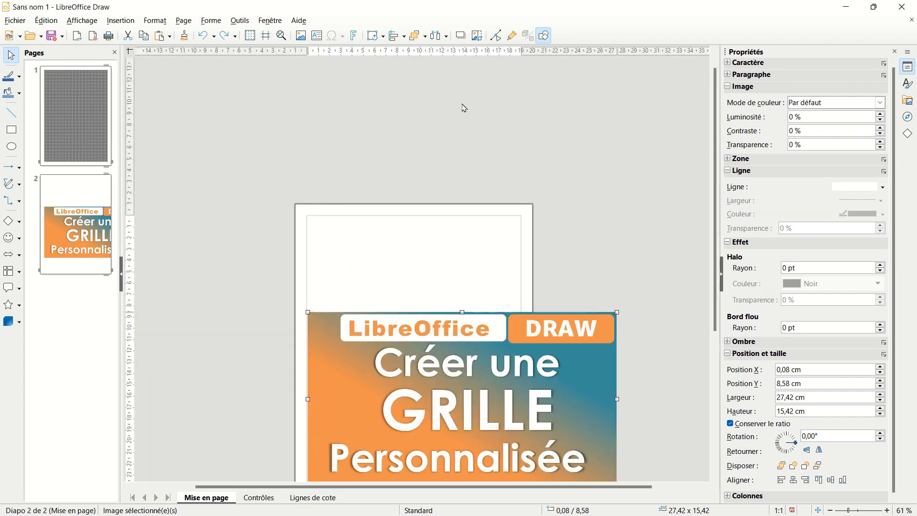
scroll(464, 108, "up", 2)
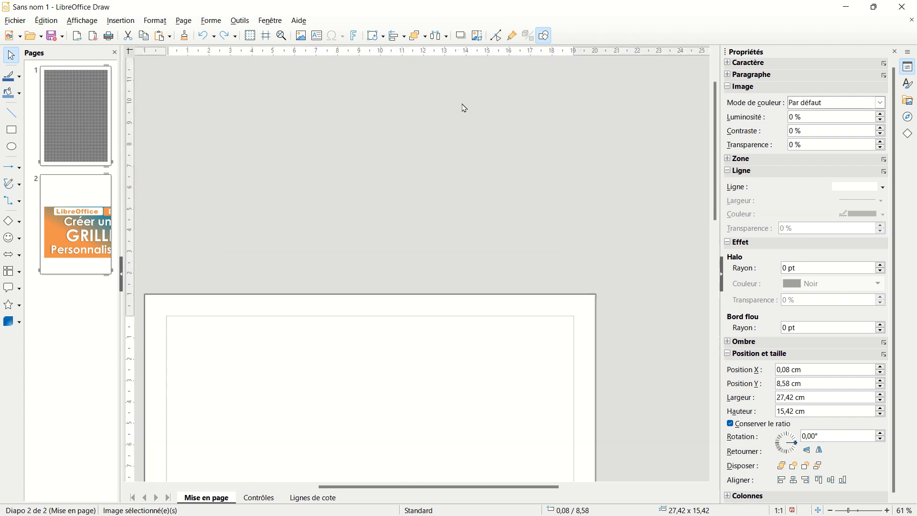
scroll(350, 201, "left", 5)
scroll(351, 201, "right", 4)
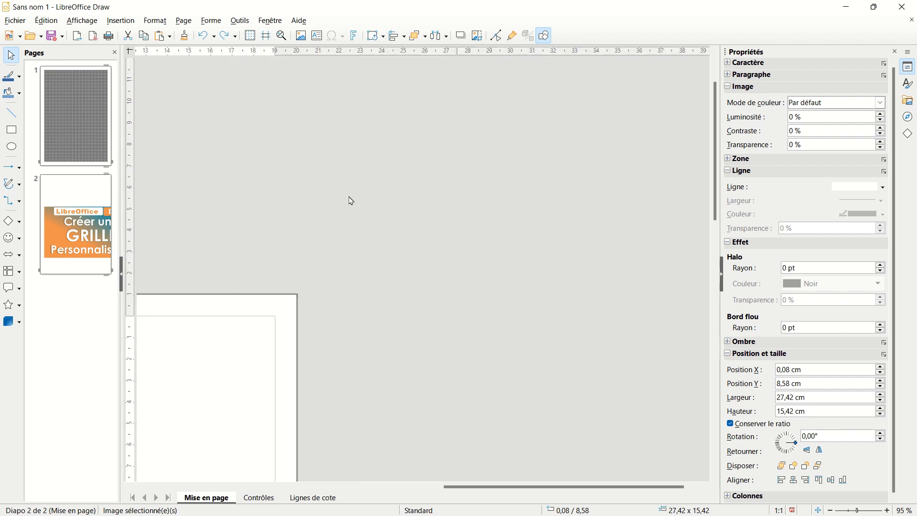
scroll(350, 201, "left", 4)
scroll(351, 201, "right", 6)
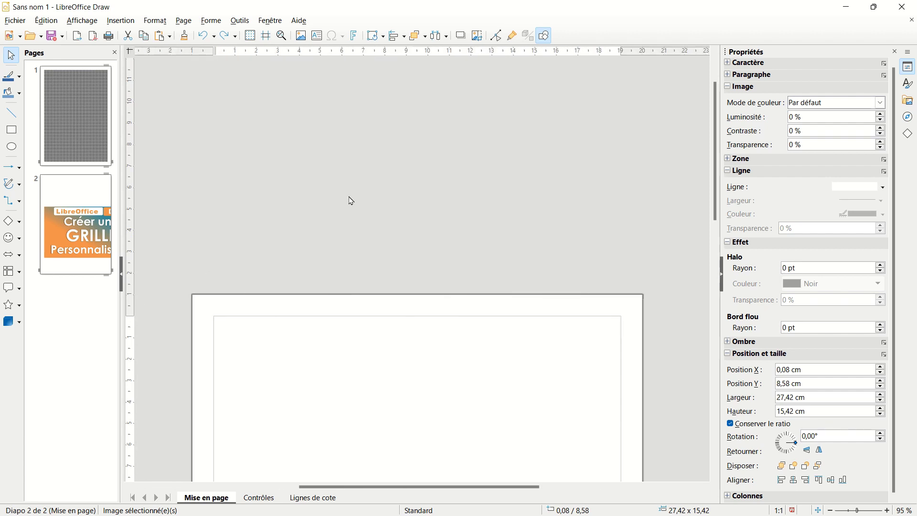
scroll(351, 200, "down", 7)
scroll(351, 201, "up", 6)
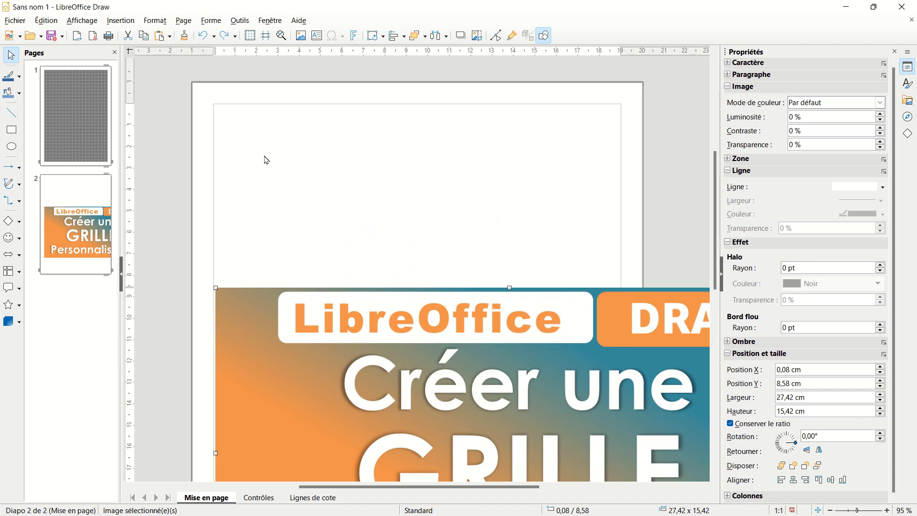
- Insert the image grille.png on page 2 and move it to about X 0.53 cm, Y 1.05 cm over the title image
left_click(301, 36)
left_click(142, 113)
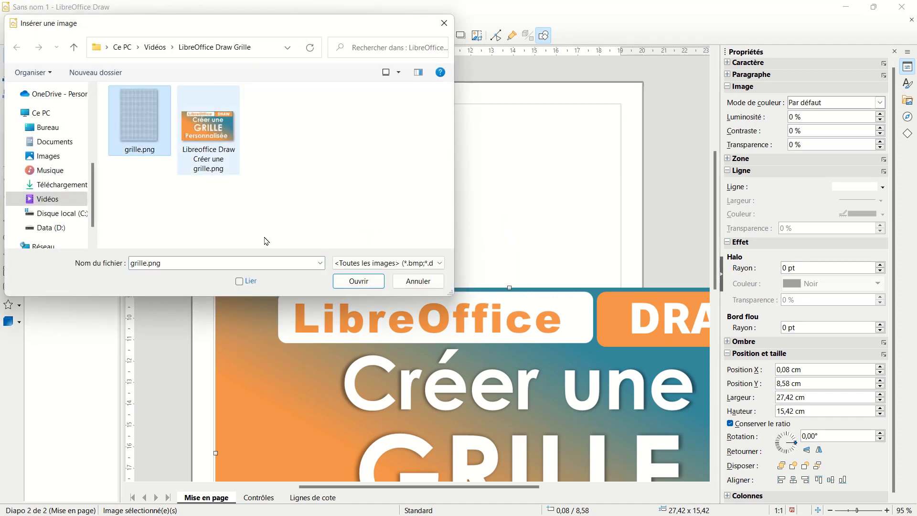
left_click(366, 285)
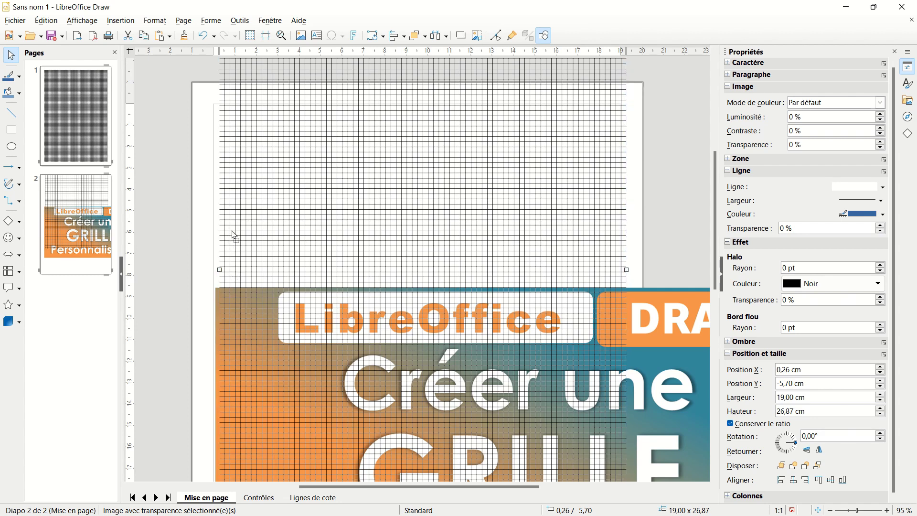
left_click_drag(238, 366, 240, 280)
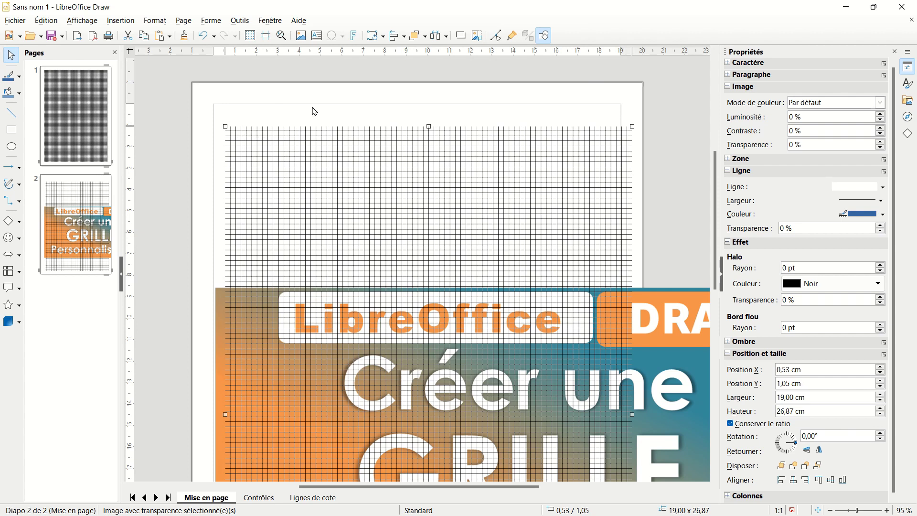
- Nudge the grid image into line with the page's upper-left margins, at X 0.03 cm and Y 0.05 cm
key("Up")
key("Up")
key("Up")
key("Up")
key("Up")
key("Up")
key("Up")
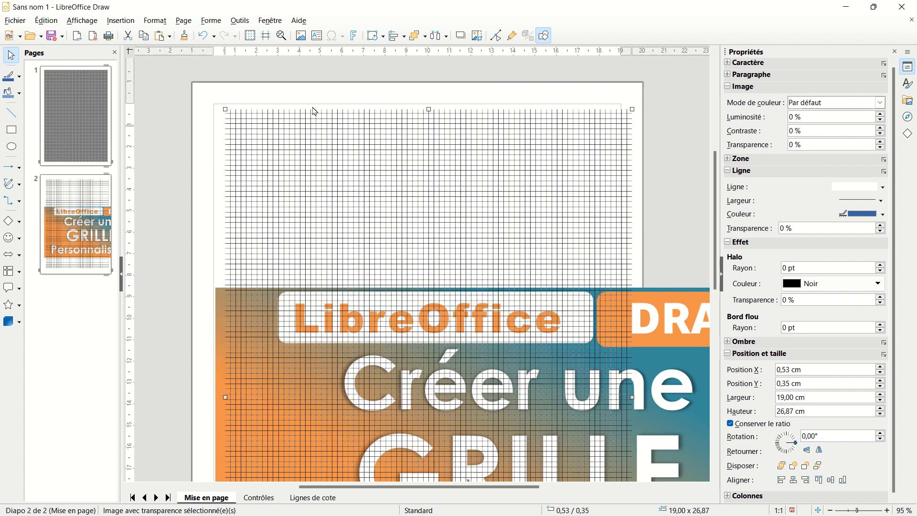
key("Up")
key("Up")
key("Up")
key("Left")
key("Left")
key("Left")
key("Left")
key("Left")
key("Left")
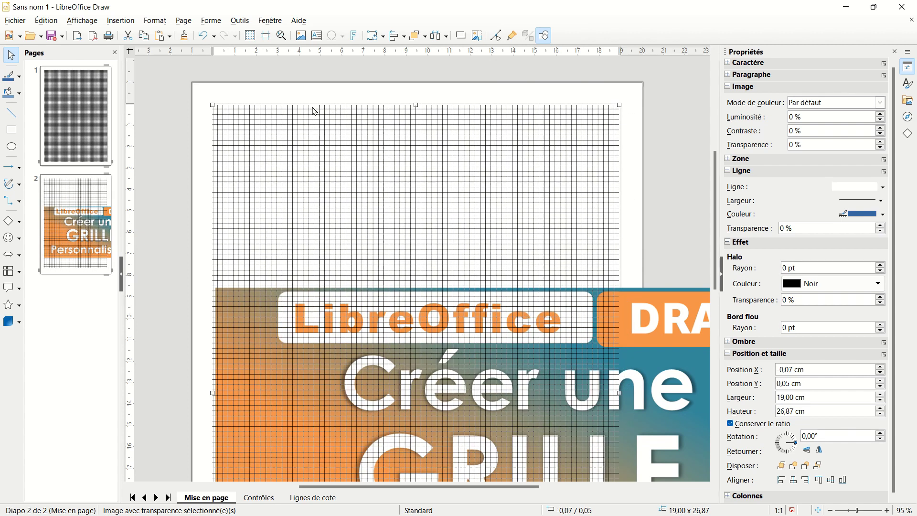
key("Right")
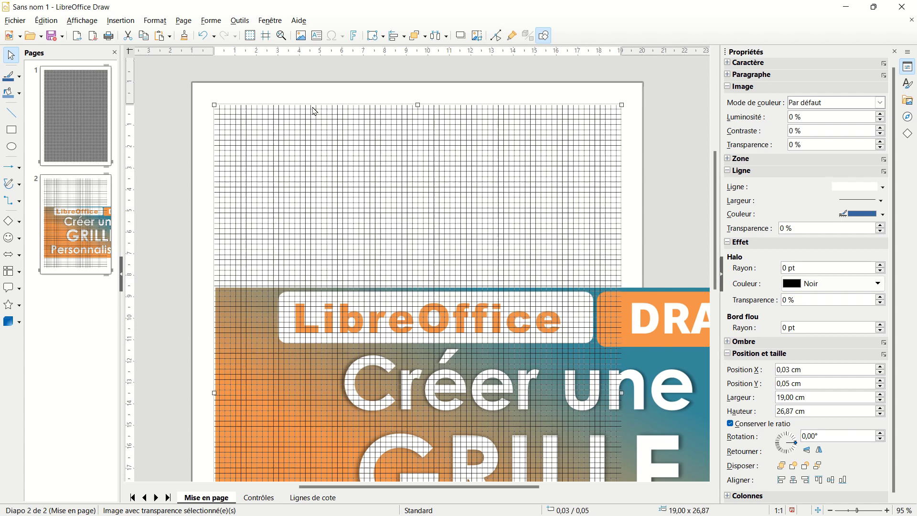
- Select Forme 2, Forme 1 and Forme 2 again from the document's object list, and return to the grid image's properties
key("Tab")
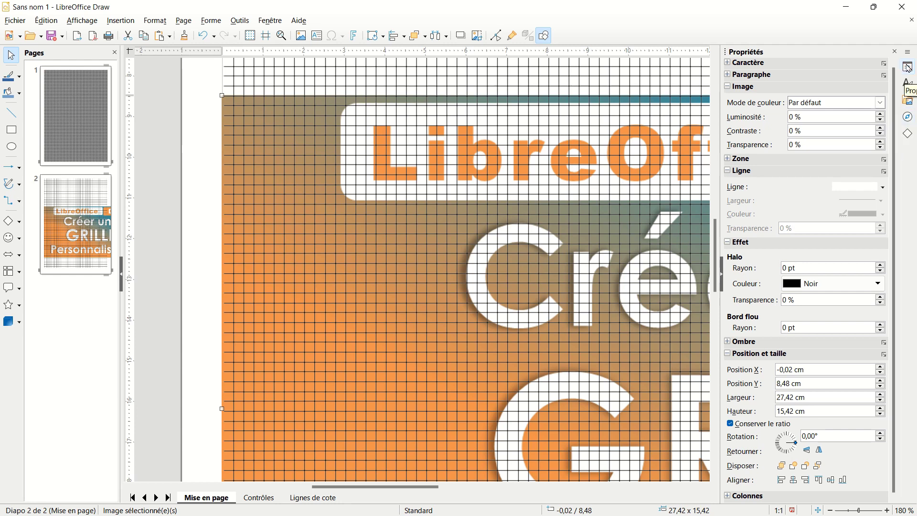
left_click(909, 118)
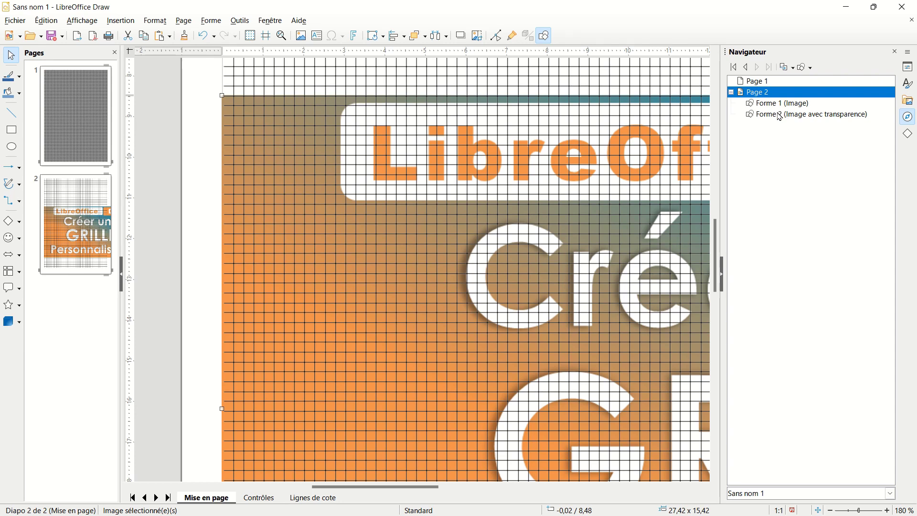
double_click(781, 115)
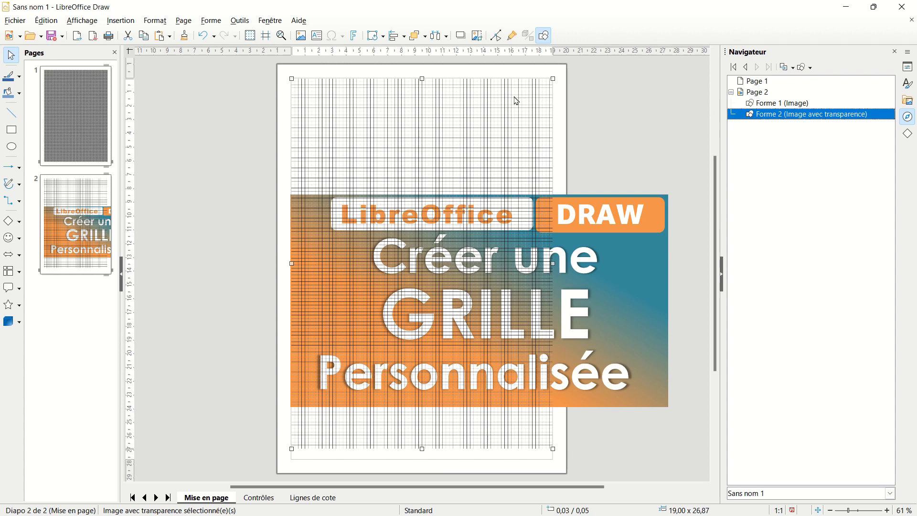
double_click(782, 104)
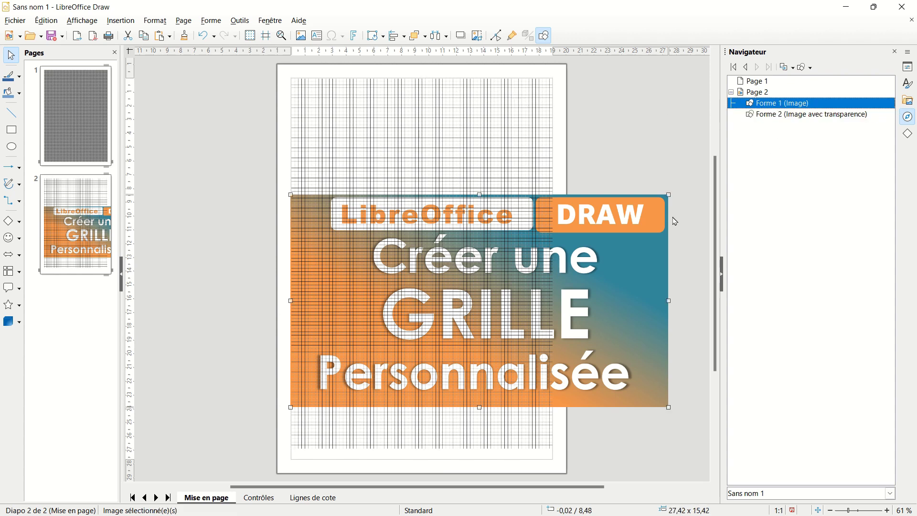
double_click(778, 116)
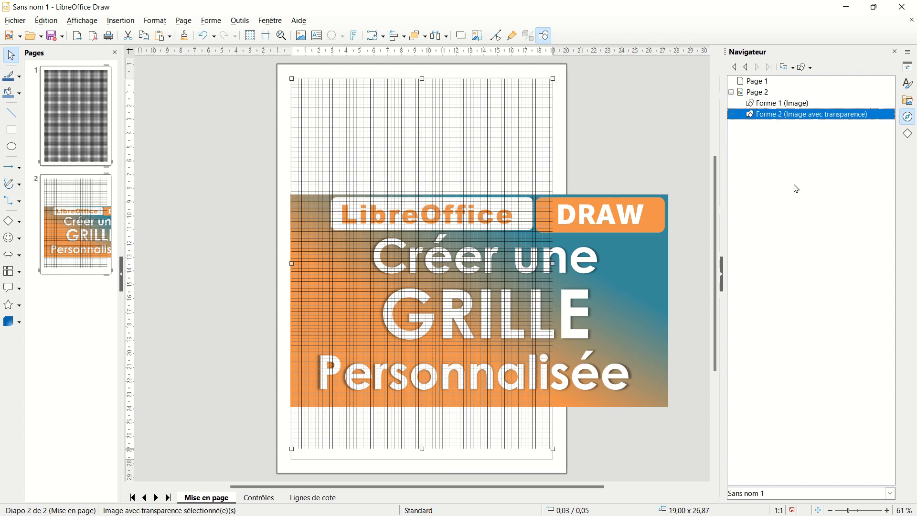
left_click(909, 71)
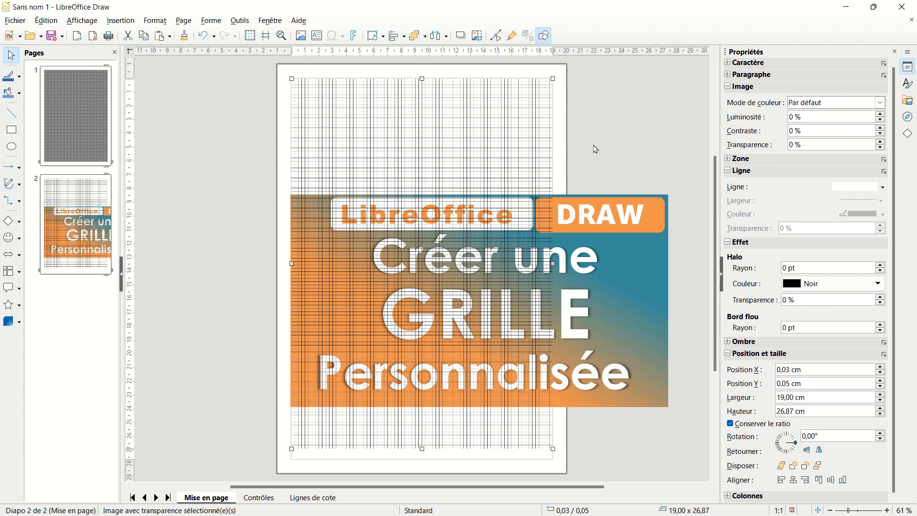
- Nudge the title image to X -0.02 cm, Y 8.48 cm and check its upper-left corner against the grid lines
scroll(656, 362, "up", 4)
left_click(656, 362)
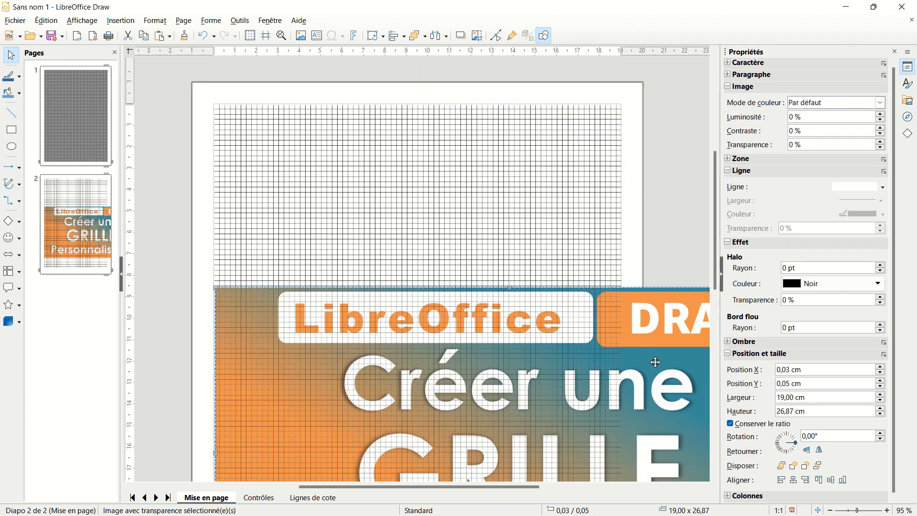
scroll(656, 362, "down", 3)
key("Up")
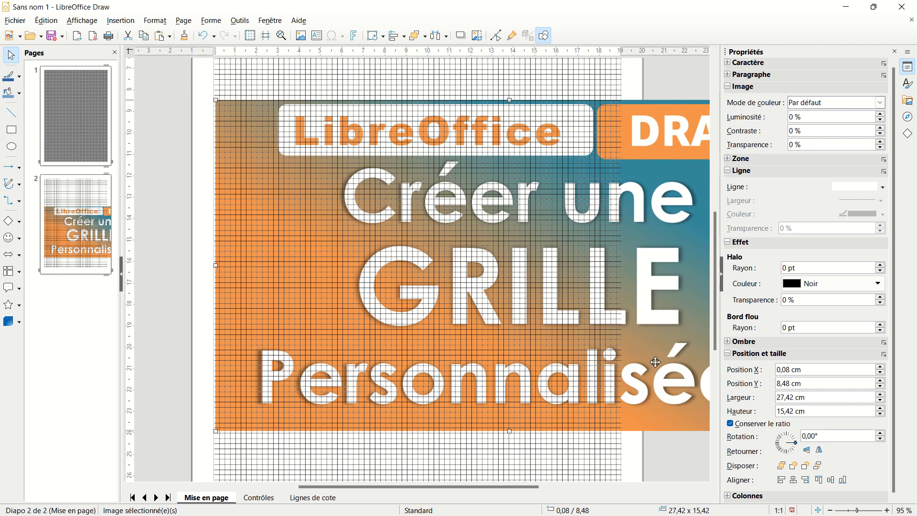
key("Left")
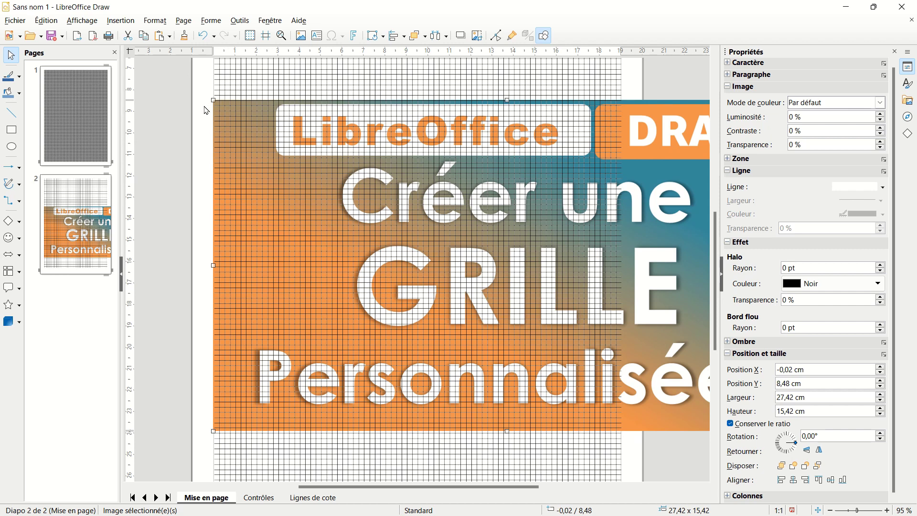
scroll(206, 111, "up", 5, "ctrl")
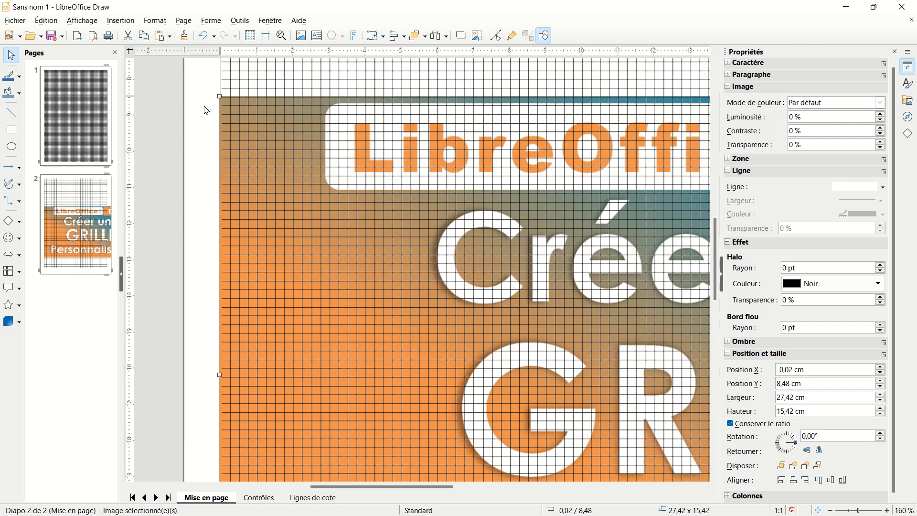
scroll(206, 111, "up", 1, "ctrl")
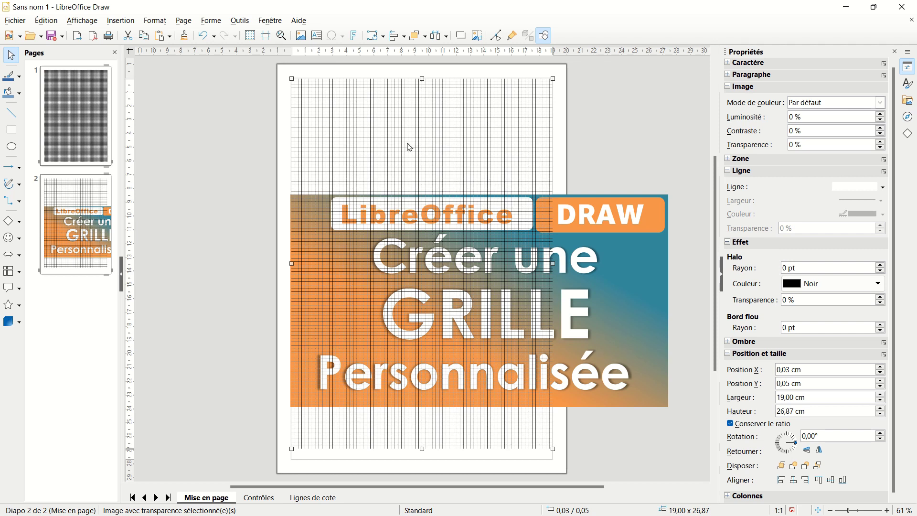
- Crop the grid image above and below to the title image's height, making it about 19.00 × 15.50 cm, and deselect it
right_click(293, 79)
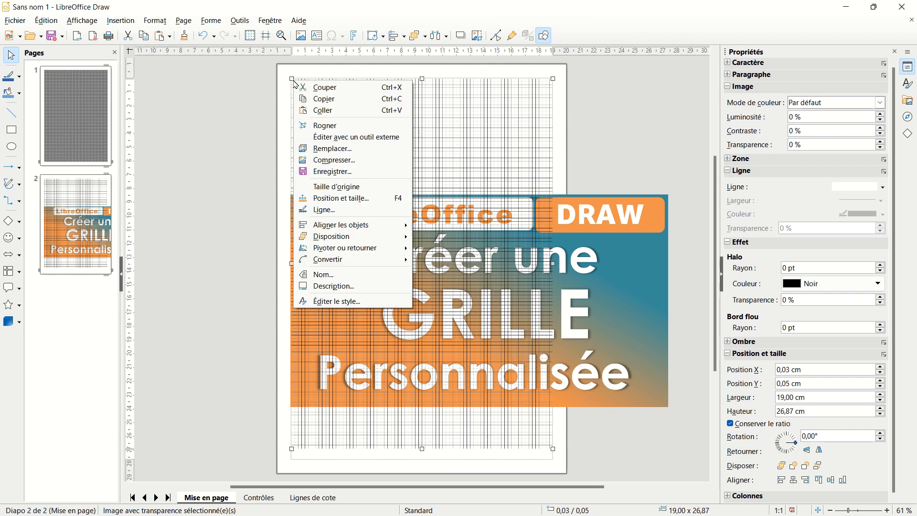
left_click(336, 126)
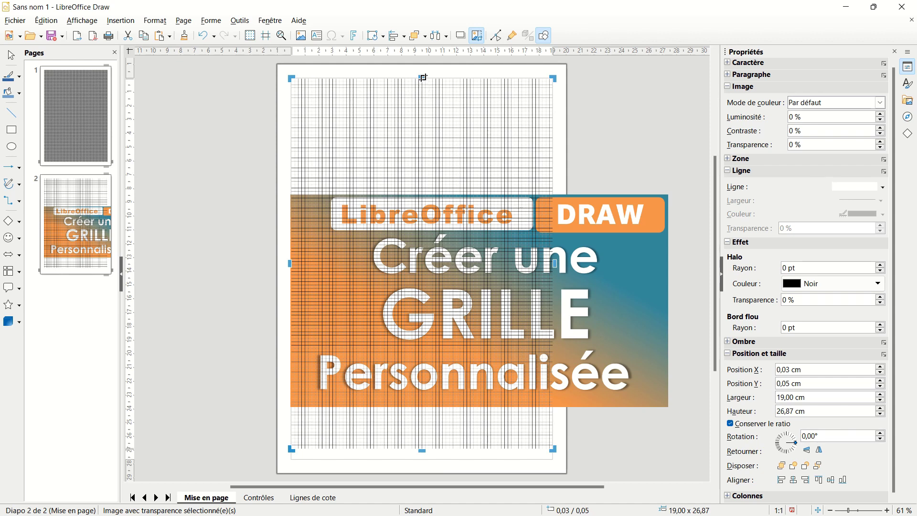
left_click_drag(423, 78, 419, 195)
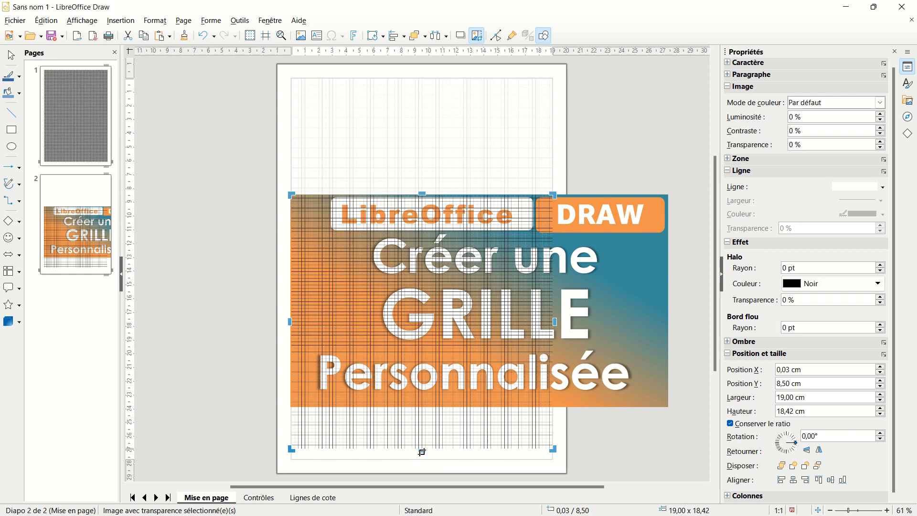
left_click_drag(422, 452, 426, 410)
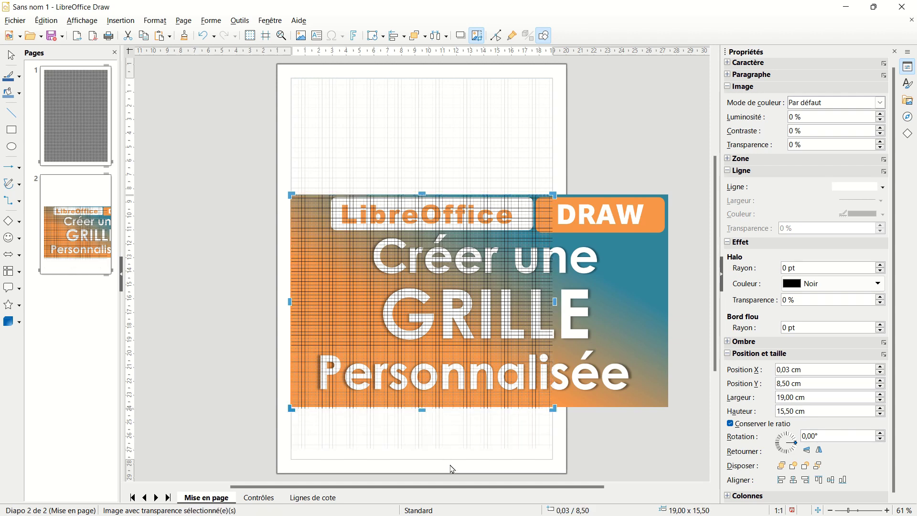
left_click(207, 267)
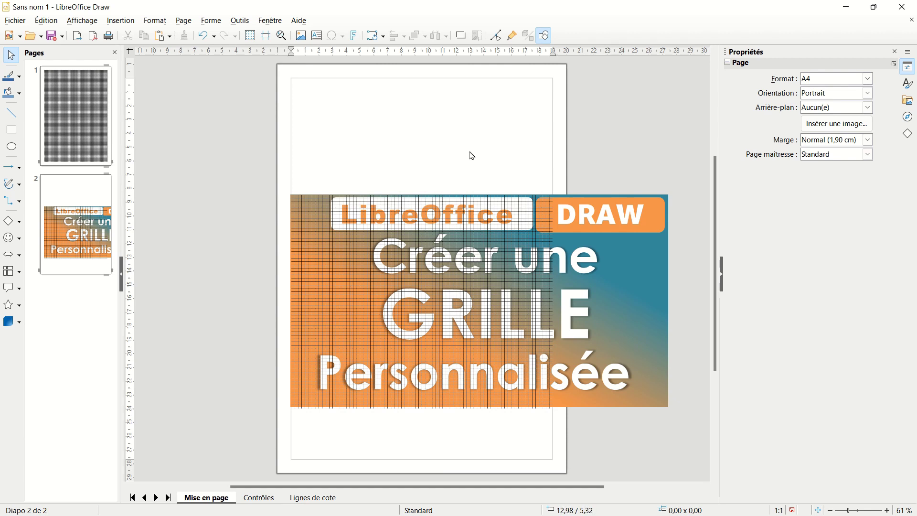
scroll(472, 155, "up", 3, "ctrl")
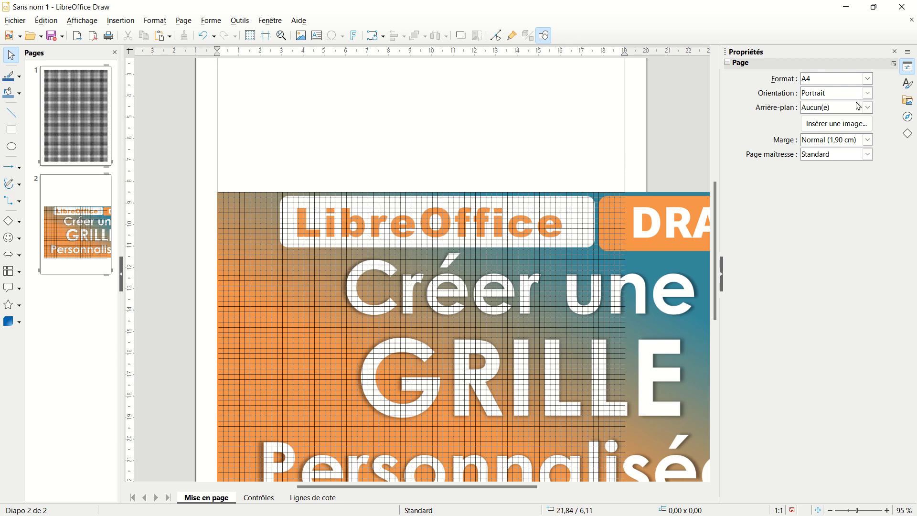
- Reselect Forme 2 from the object list and extend its crop upward to about 19.00 × 17.75 cm
left_click(908, 118)
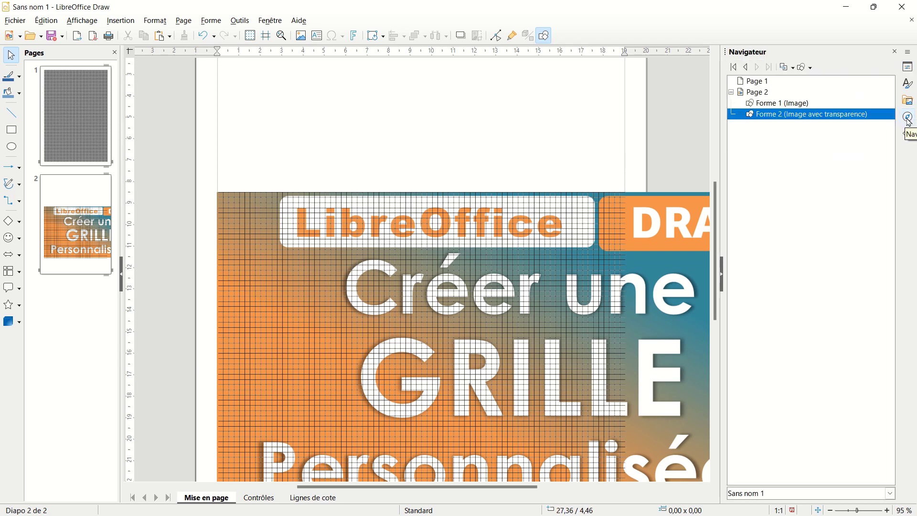
double_click(825, 105)
left_click(812, 116)
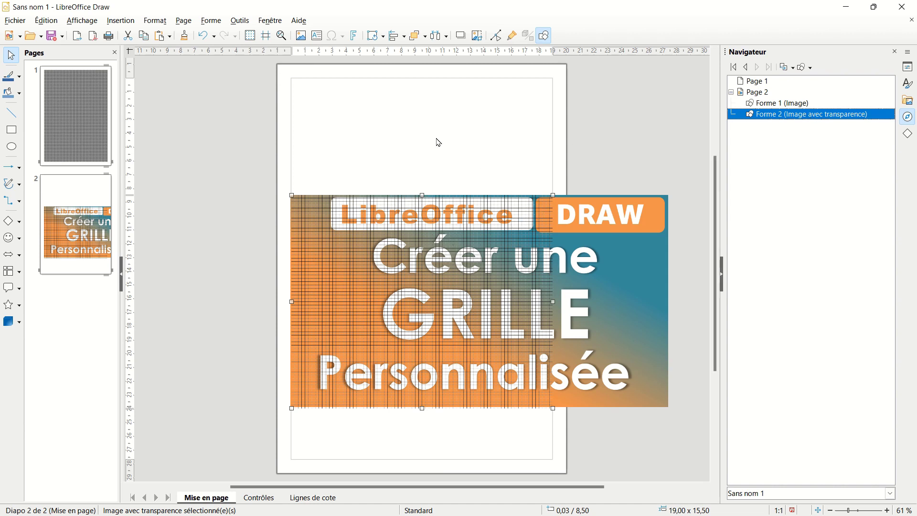
left_click(477, 37)
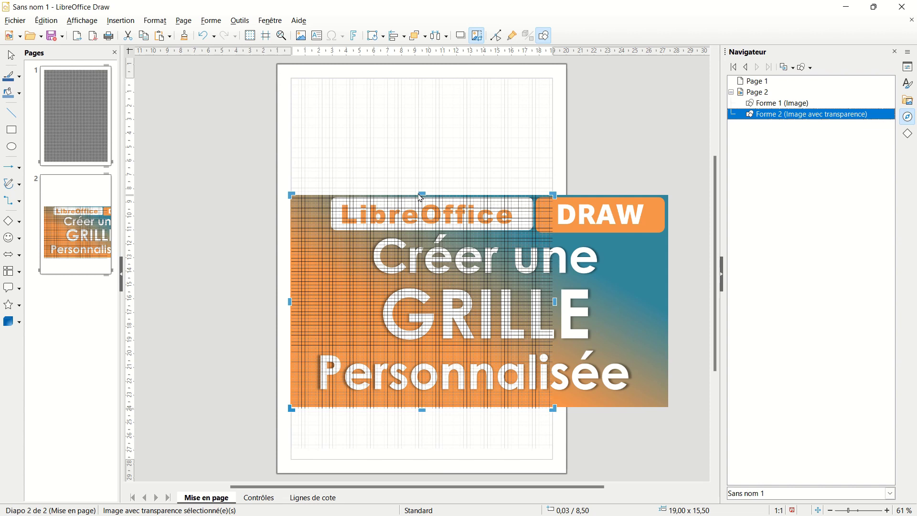
left_click_drag(422, 193, 423, 164)
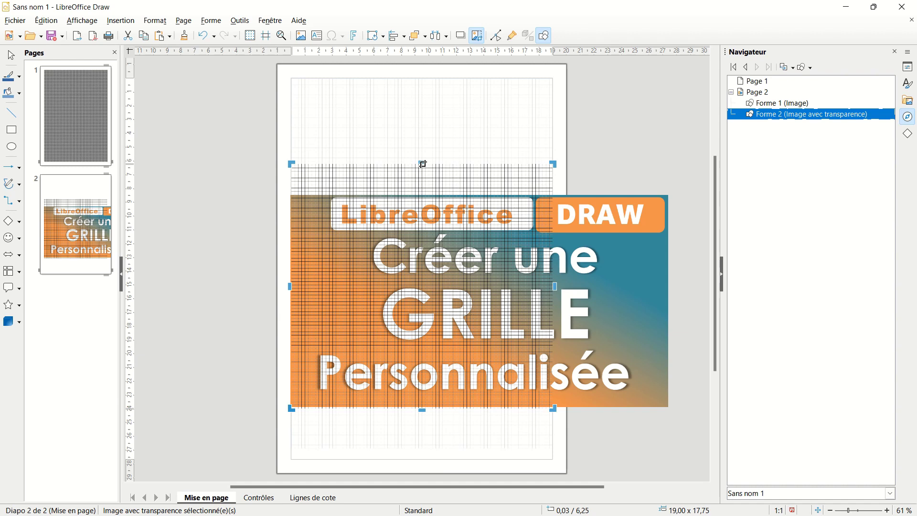
- Undo the last upward crop extension of the grid image and deselect it
key("ctrl+z")
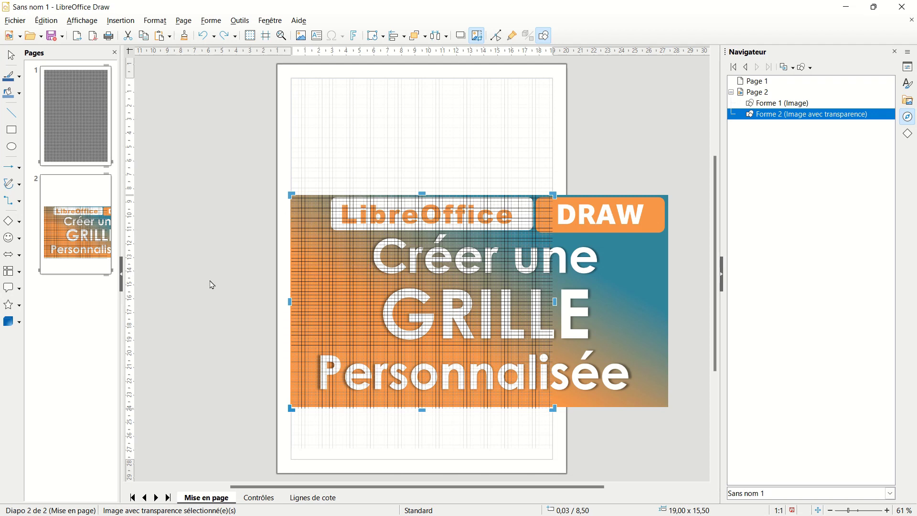
left_click(231, 270)
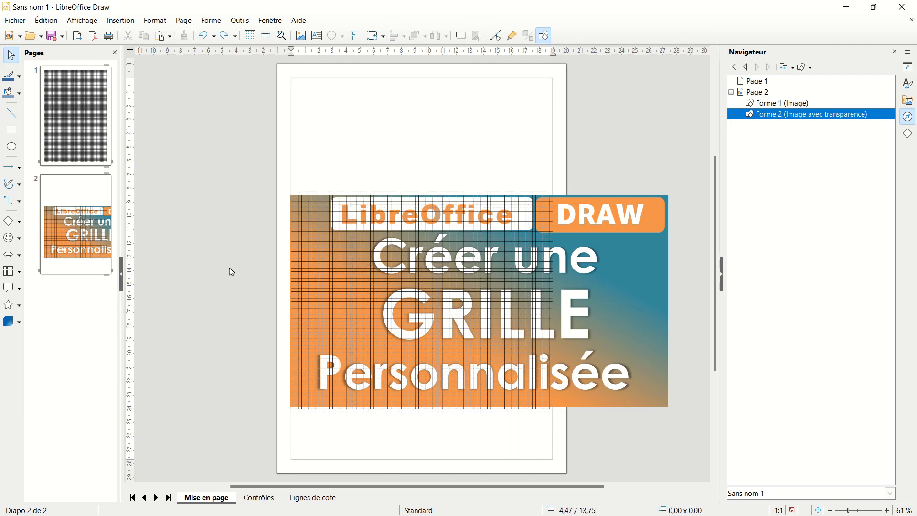
- Delete the original grid page and paste a duplicate of the page with the title image and grid overlay
left_click(79, 116)
key("Delete")
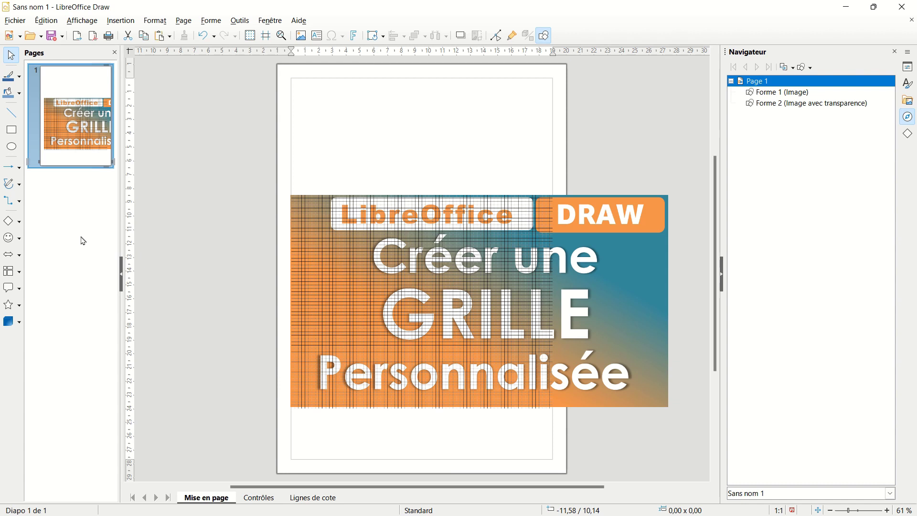
key("ctrl+v")
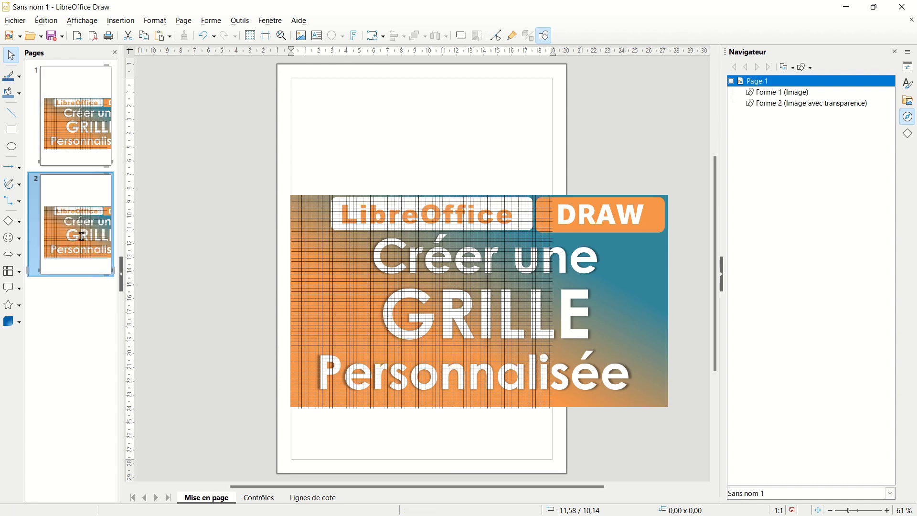
- On the duplicated page, shift the title image left to X -8.42 cm, aligning its right edge with the grid's right edge
left_click(636, 262)
key("Left")
key("Left")
key("Left")
key("Left")
key("Left")
key("Left")
key("Left")
key("Left")
key("Left")
key("Left")
key("Left")
key("Left")
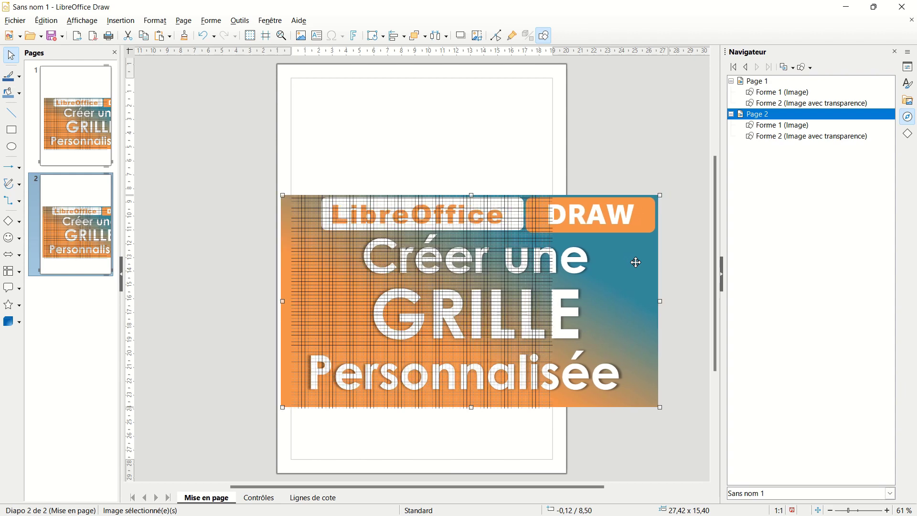
key("Left")
key("Left")
key("Left")
key("Left")
key("Left")
key("Left")
key("Left")
key("Left")
key("Left")
key("Left")
key("Left")
key("Left")
key("Left")
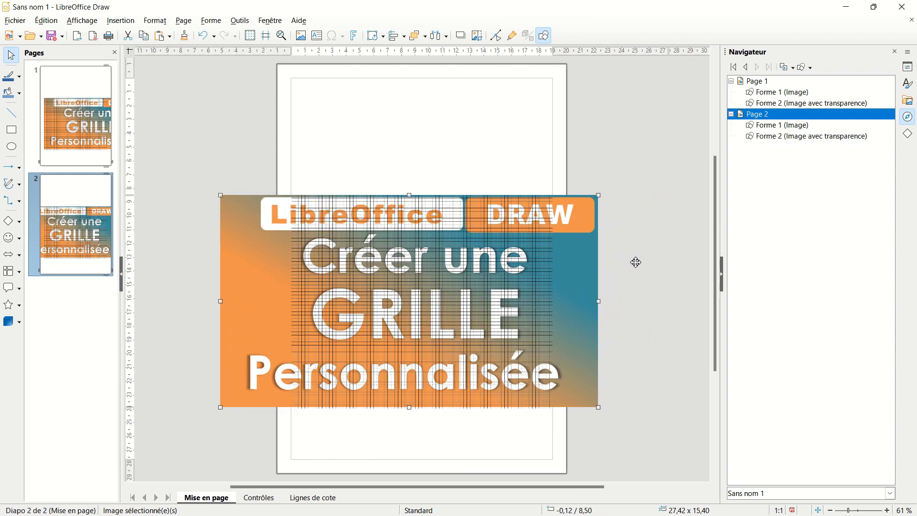
key("Left")
key("Left")
key("Left")
key("Left")
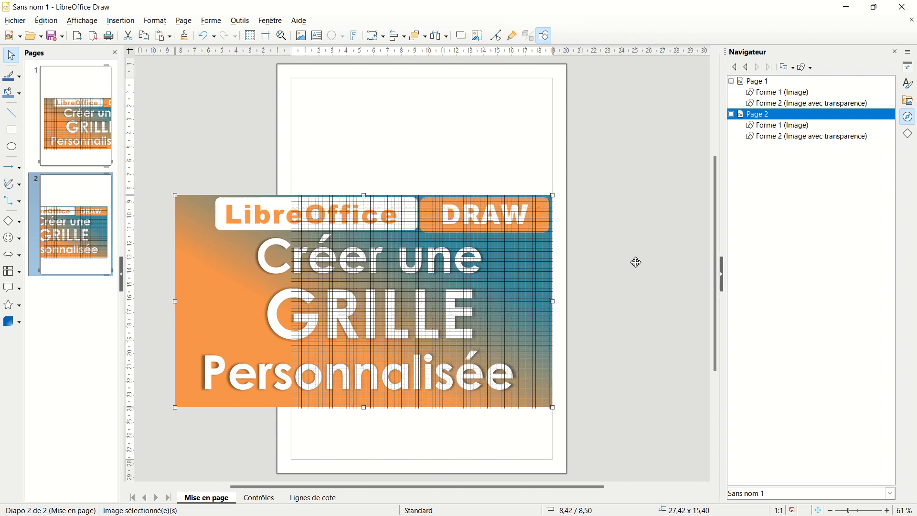
- Compare the two pages, return to page 2, and set the print range to page 2 only
left_click(82, 132)
left_click(79, 260)
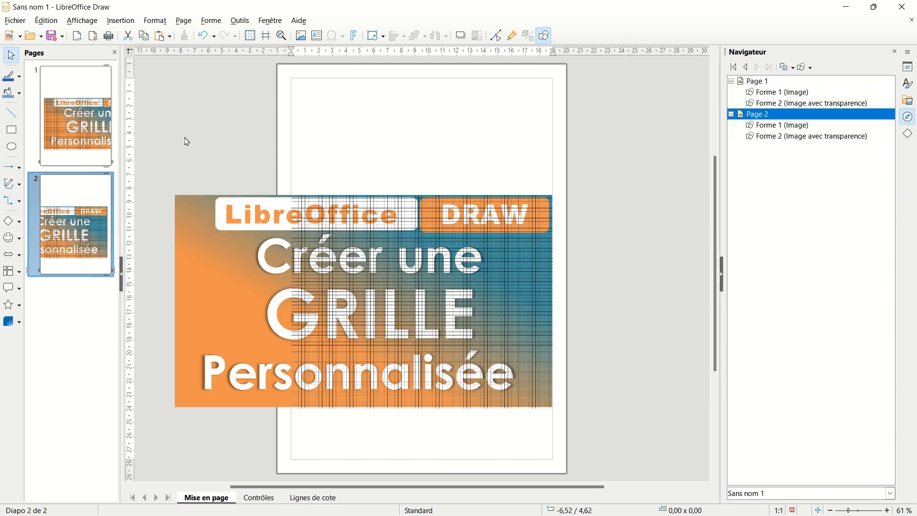
left_click(10, 22)
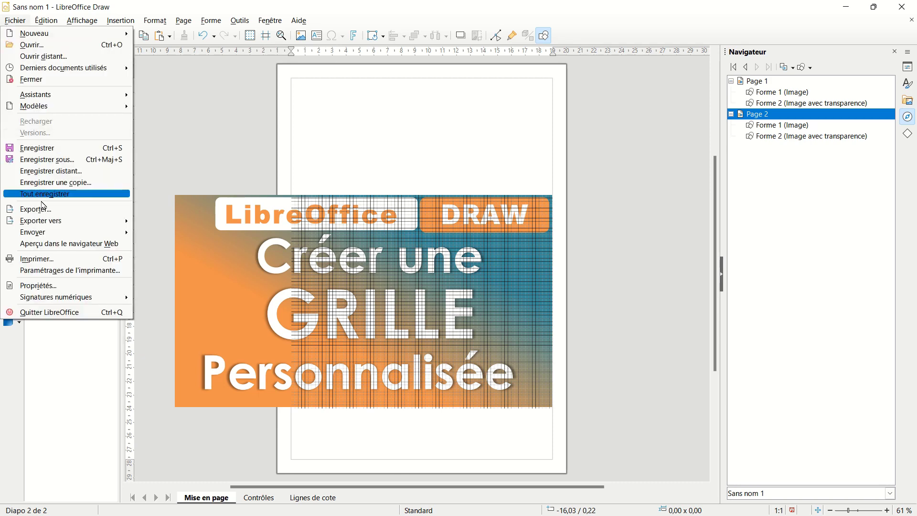
left_click(42, 258)
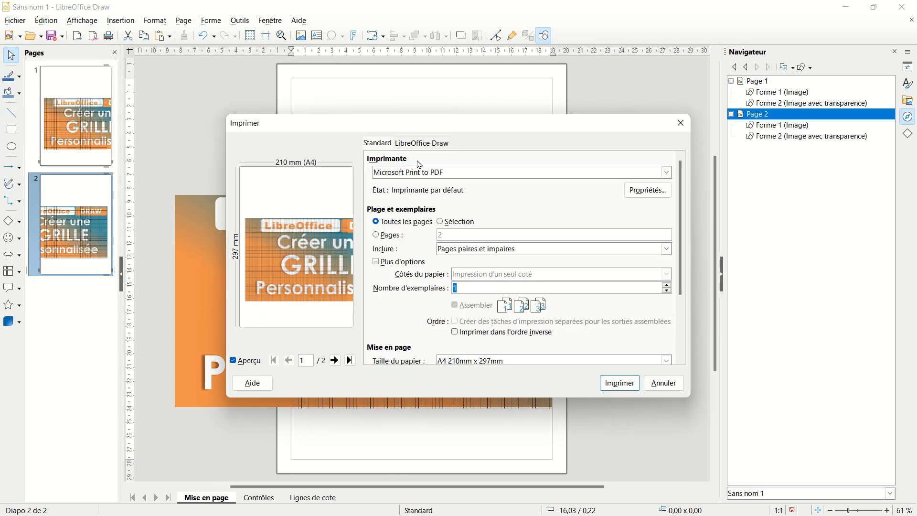
left_click(390, 238)
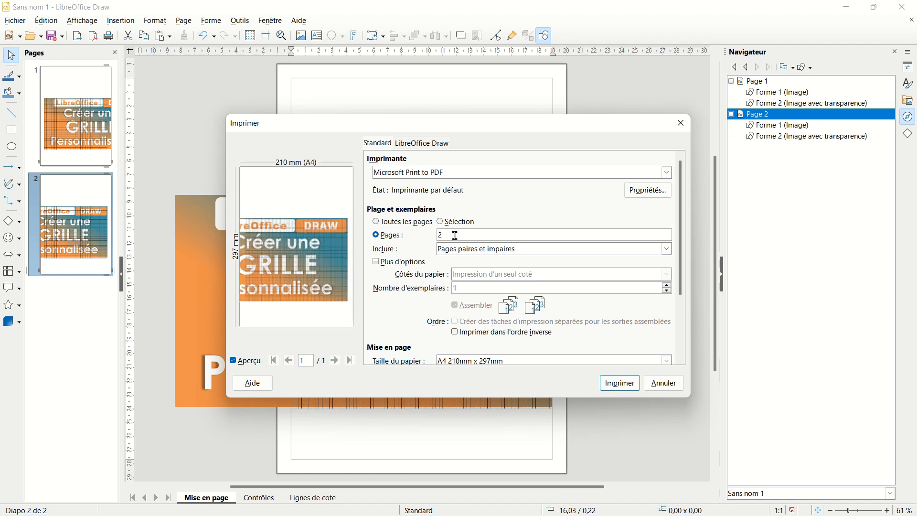